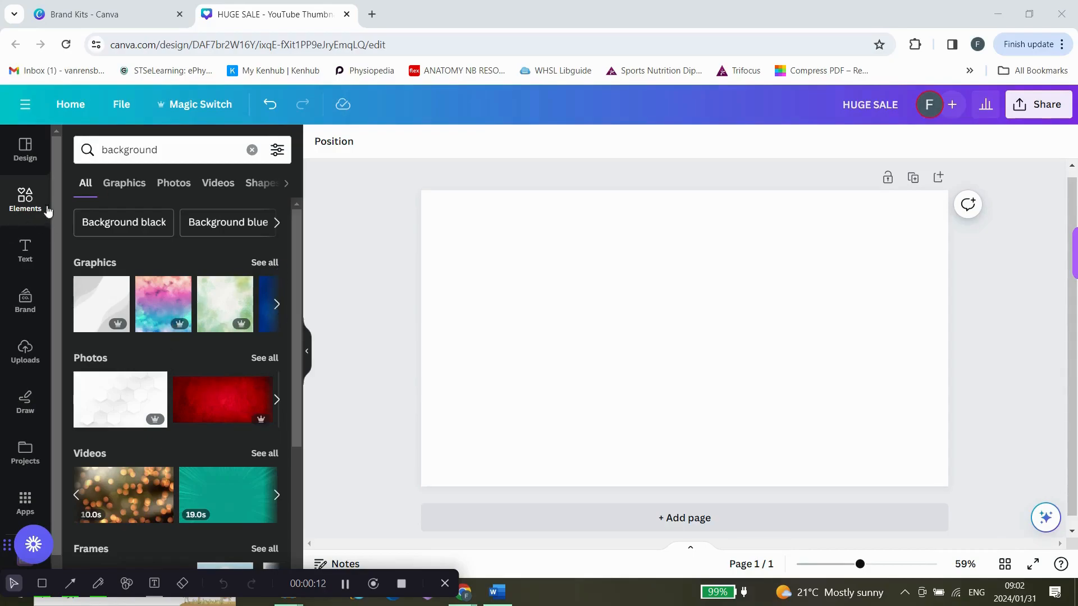
Search the elements for "gradient" photos and add the pink, yellow and cyan gradient to the page.
{"action": "left_click", "coordinate": [186, 154]}
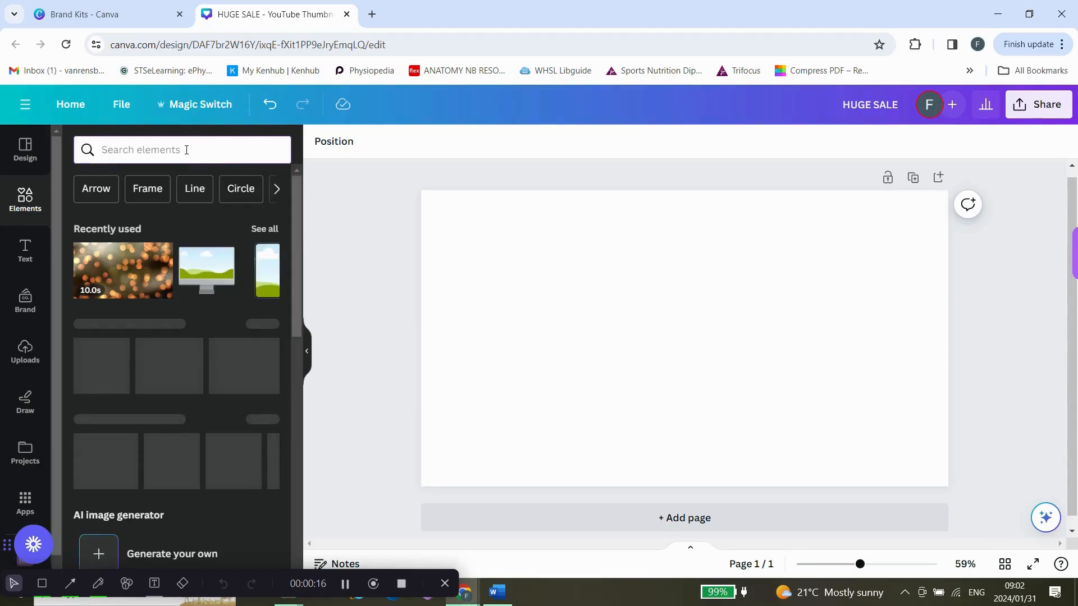
{"action": "type", "text": "gradient"}
{"action": "key", "text": "Return"}
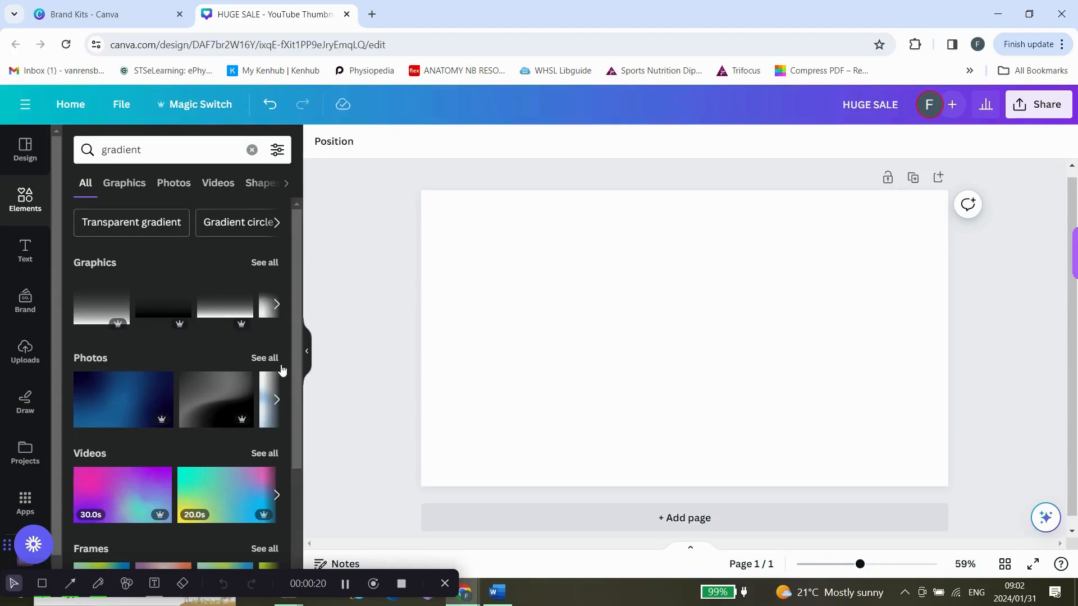
{"action": "left_click", "coordinate": [261, 358]}
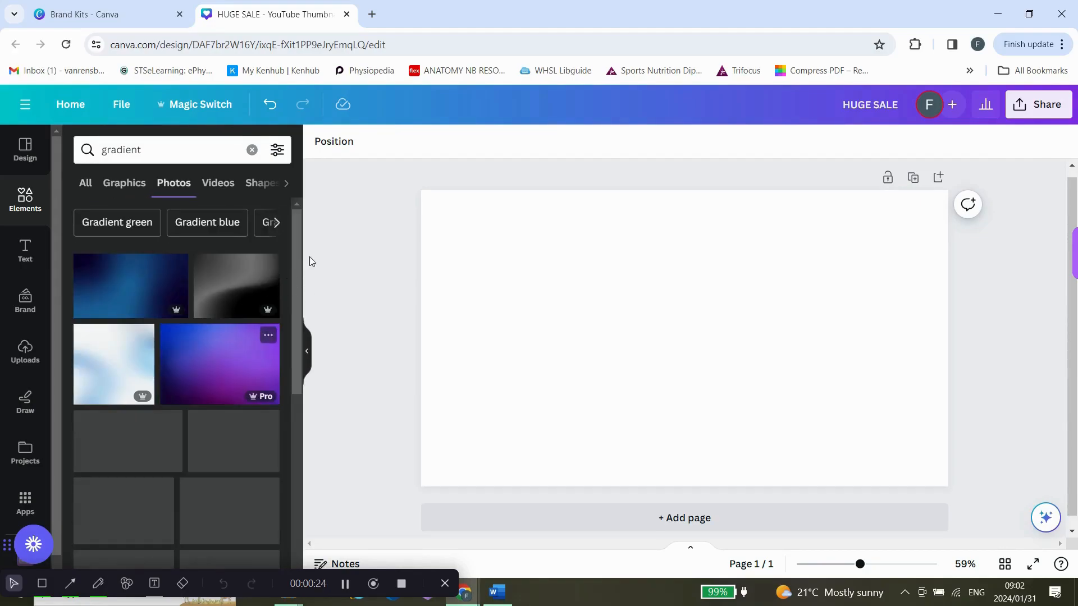
{"action": "left_click_drag", "start_coordinate": [298, 238], "coordinate": [291, 310]}
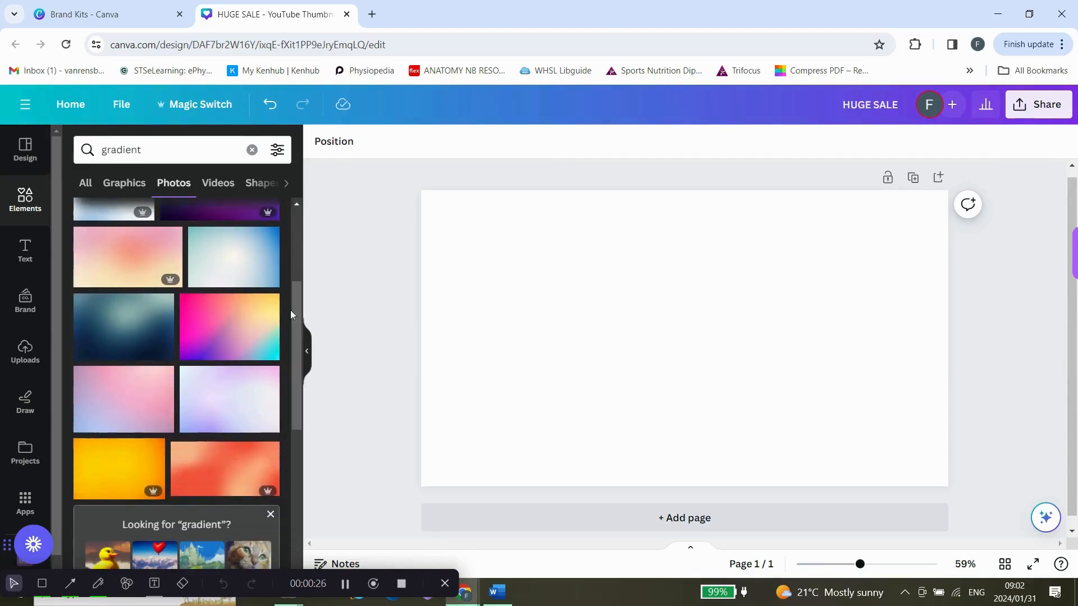
{"action": "left_click", "coordinate": [220, 330]}
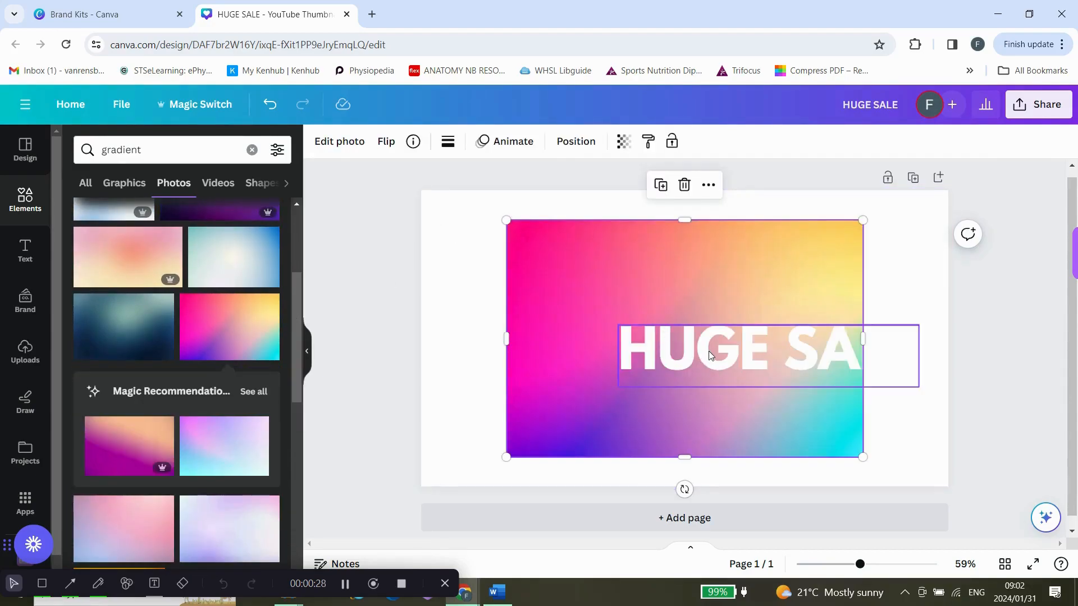
Enlarge the gradient photo from two opposite corners until it covers the whole page.
{"action": "left_click", "coordinate": [758, 340]}
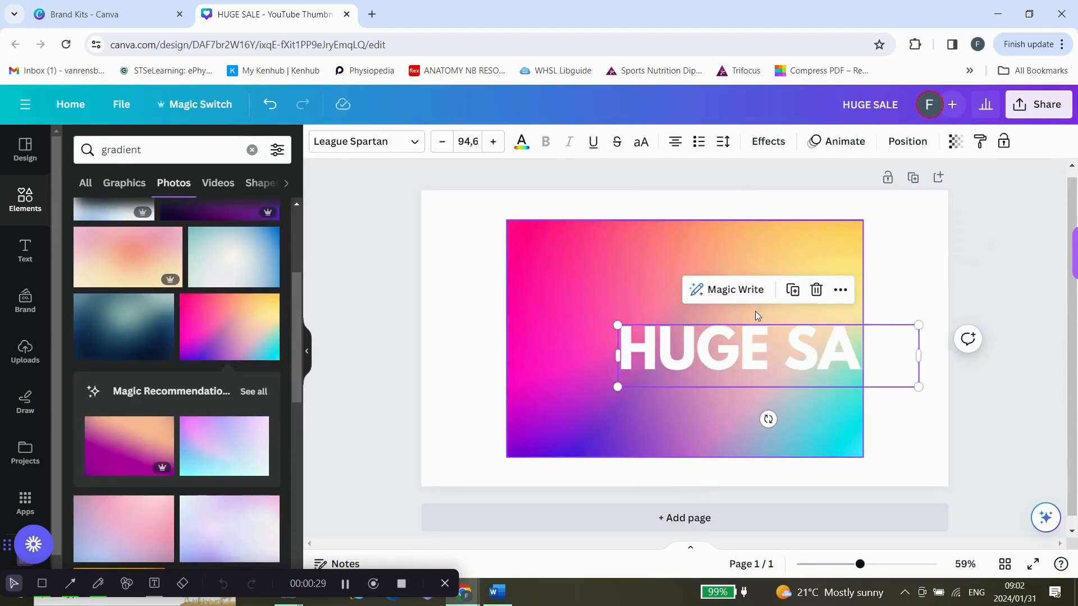
{"action": "left_click", "coordinate": [513, 234]}
{"action": "left_click_drag", "start_coordinate": [499, 215], "coordinate": [393, 191]}
{"action": "left_click_drag", "start_coordinate": [863, 457], "coordinate": [962, 524]}
Enlarge the HUGE SALE text to font size 160, spanning nearly the full page width, and position it around the page's middle.
{"action": "left_click_drag", "start_coordinate": [827, 324], "coordinate": [738, 295]}
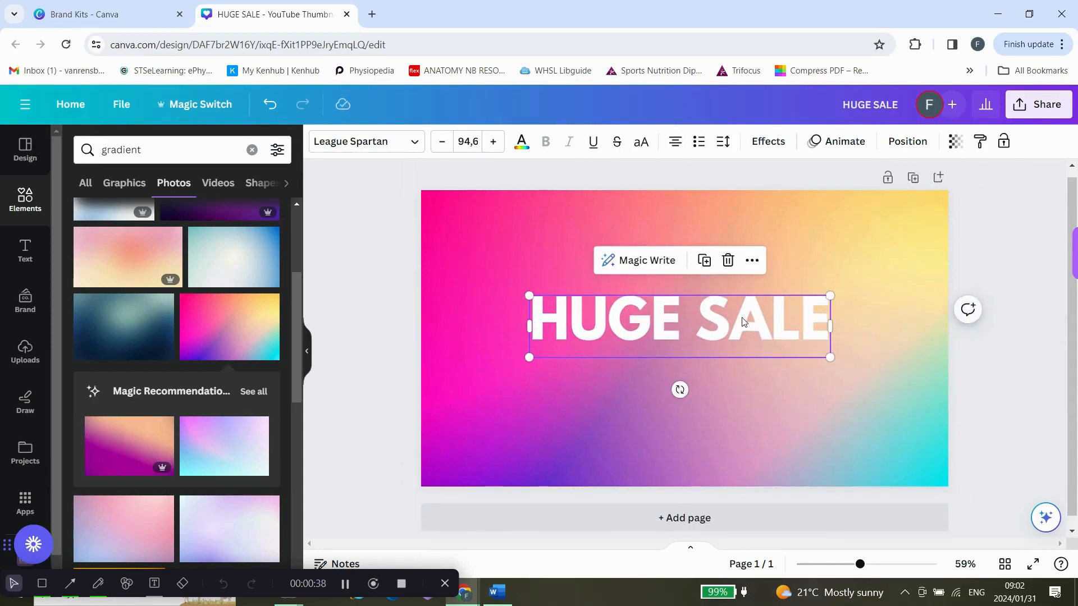
{"action": "left_click_drag", "start_coordinate": [529, 296], "coordinate": [429, 275]}
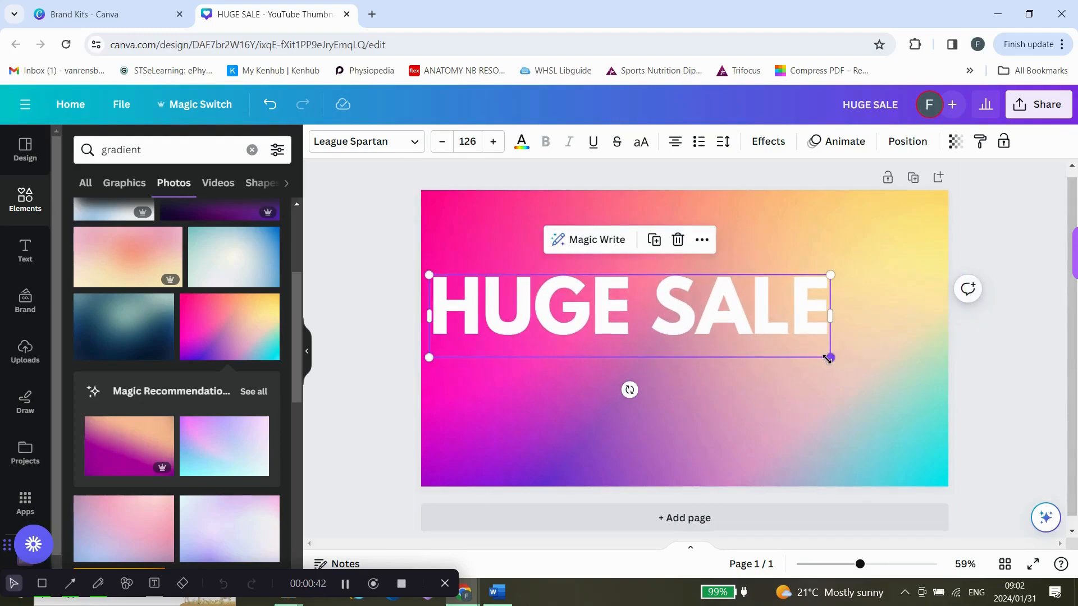
{"action": "left_click_drag", "start_coordinate": [838, 368], "coordinate": [938, 378]}
{"action": "left_click", "coordinate": [932, 373]}
{"action": "left_click", "coordinate": [940, 377]}
{"action": "left_click_drag", "start_coordinate": [860, 323], "coordinate": [846, 357]}
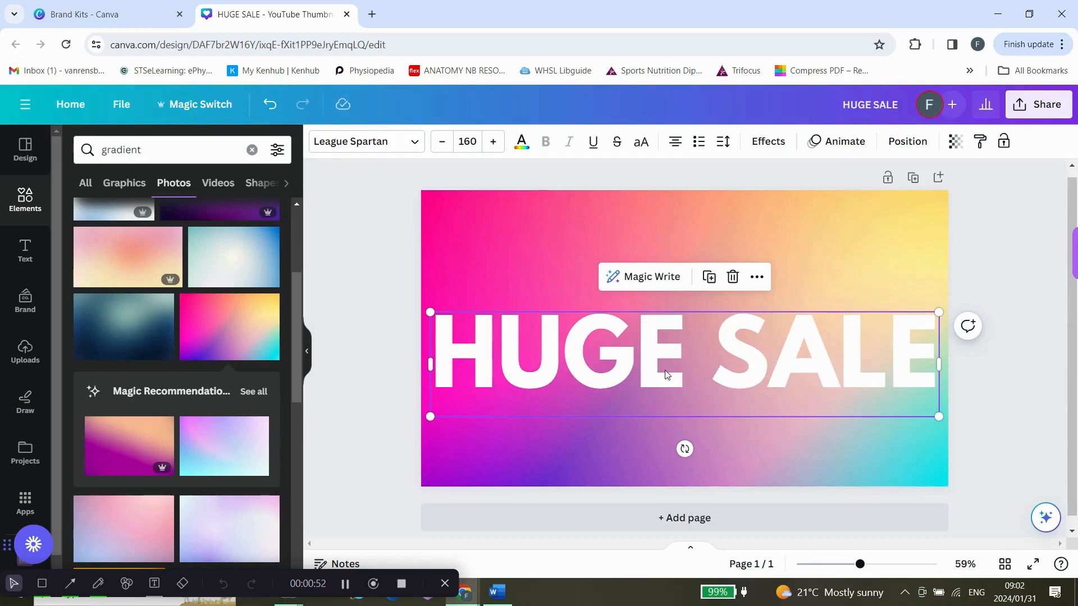
{"action": "left_click_drag", "start_coordinate": [842, 397], "coordinate": [842, 398]}
Set the transparency of the HUGE SALE text to 39 and deselect it.
{"action": "left_click", "coordinate": [955, 143]}
{"action": "left_click", "coordinate": [877, 200]}
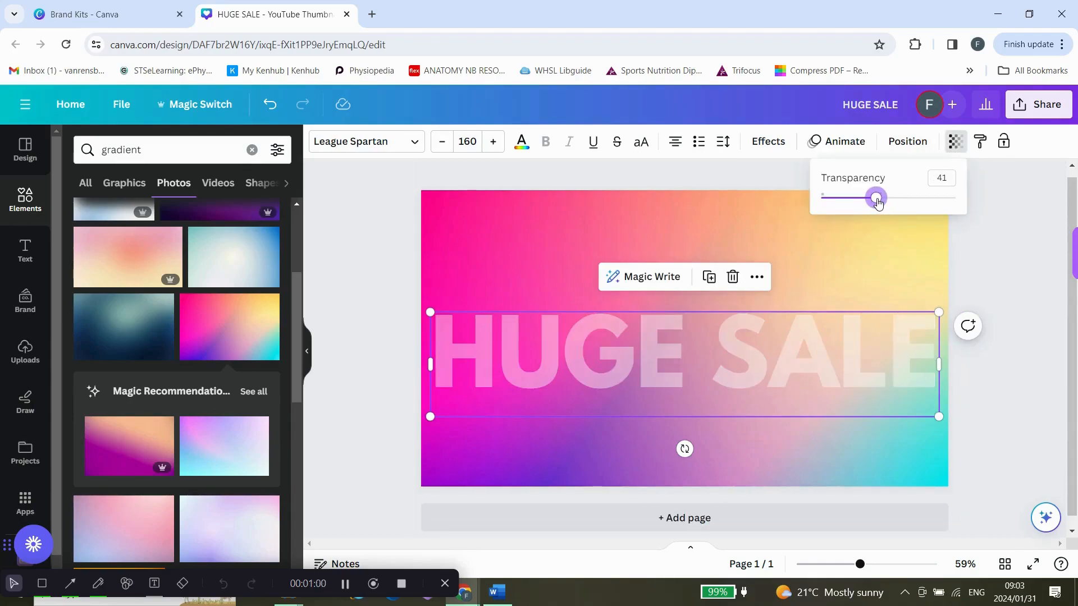
{"action": "left_click", "coordinate": [862, 200]}
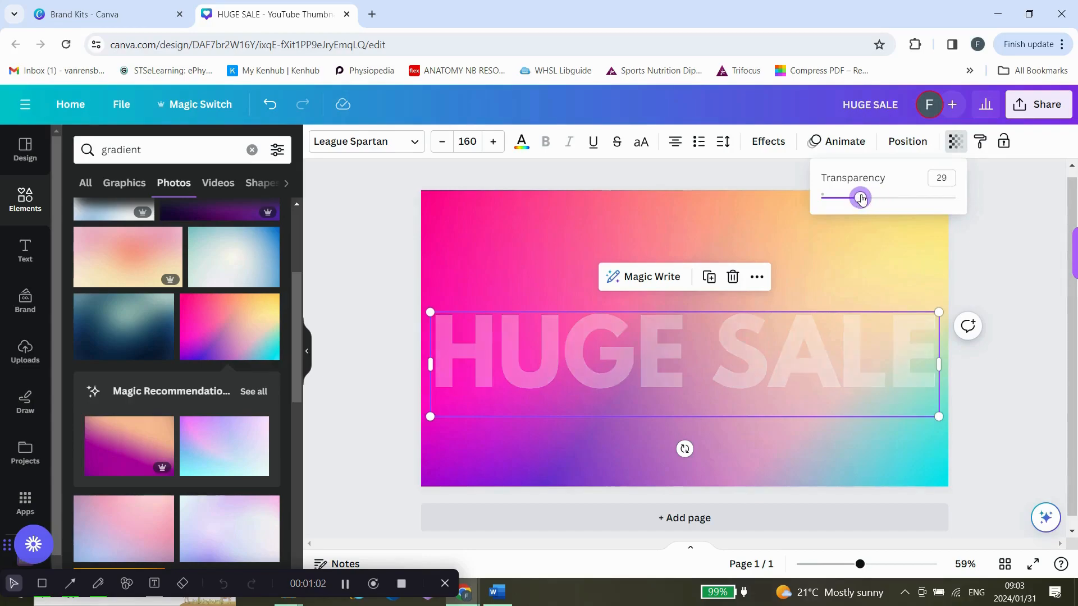
{"action": "left_click", "coordinate": [874, 200]}
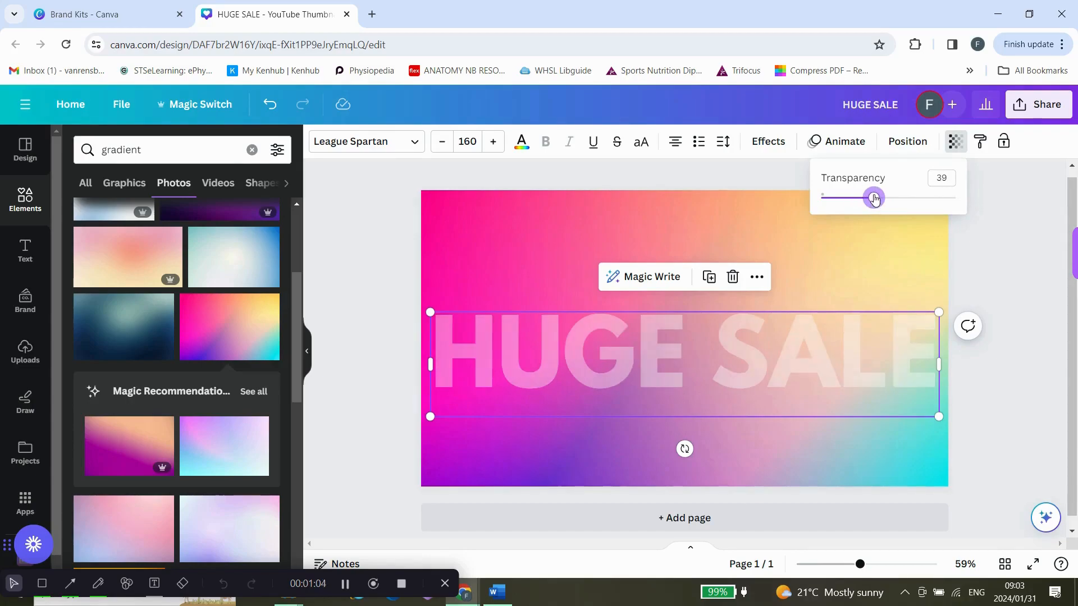
{"action": "left_click", "coordinate": [1014, 270]}
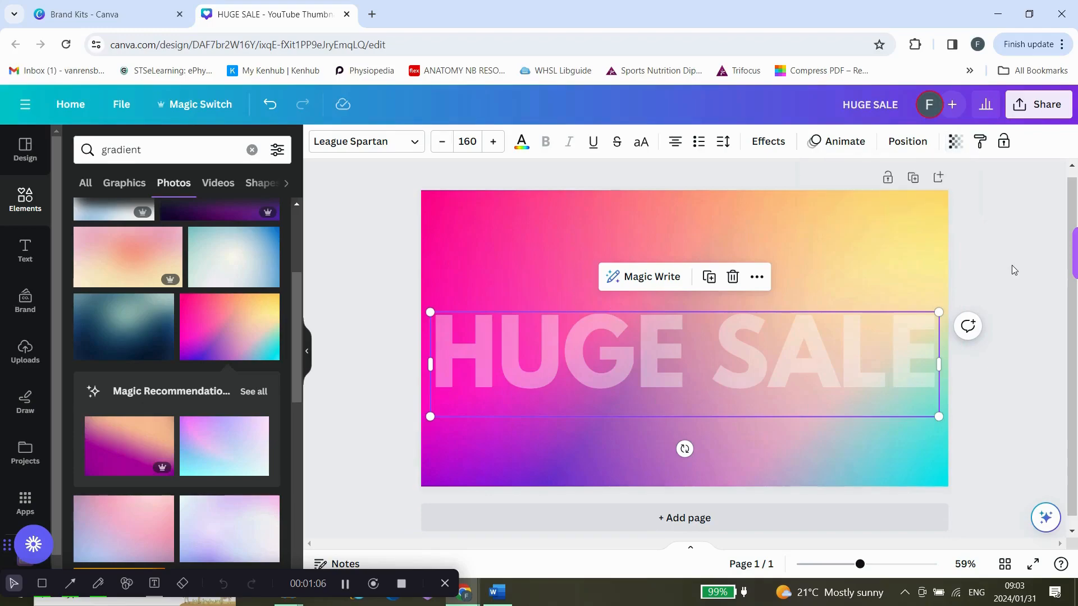
{"action": "left_click", "coordinate": [1015, 270]}
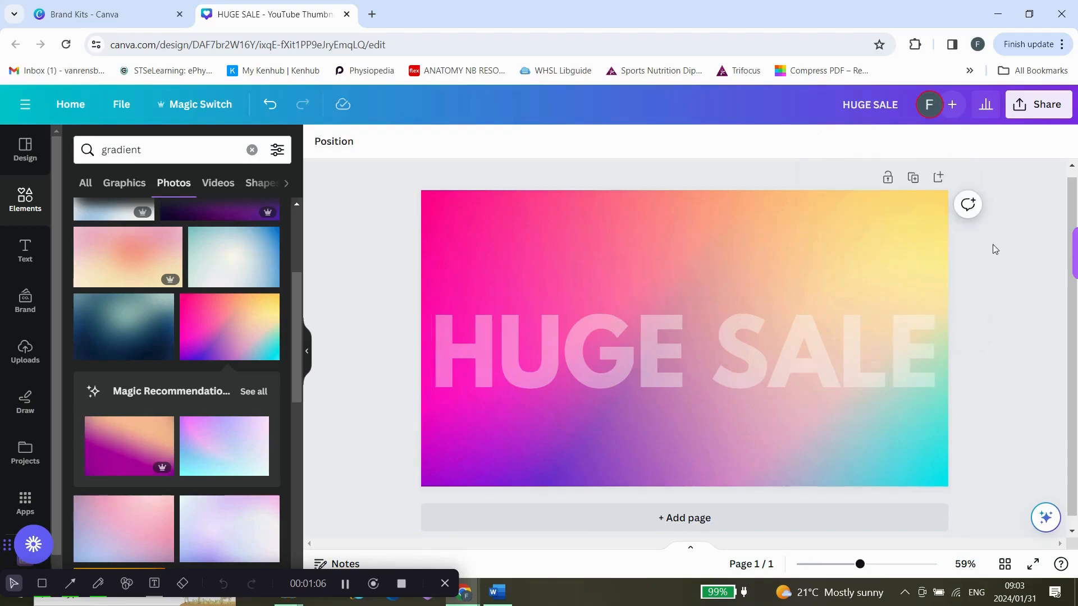
Download the design as a PNG at size 1 and dismiss the download notices.
{"action": "left_click", "coordinate": [1047, 110]}
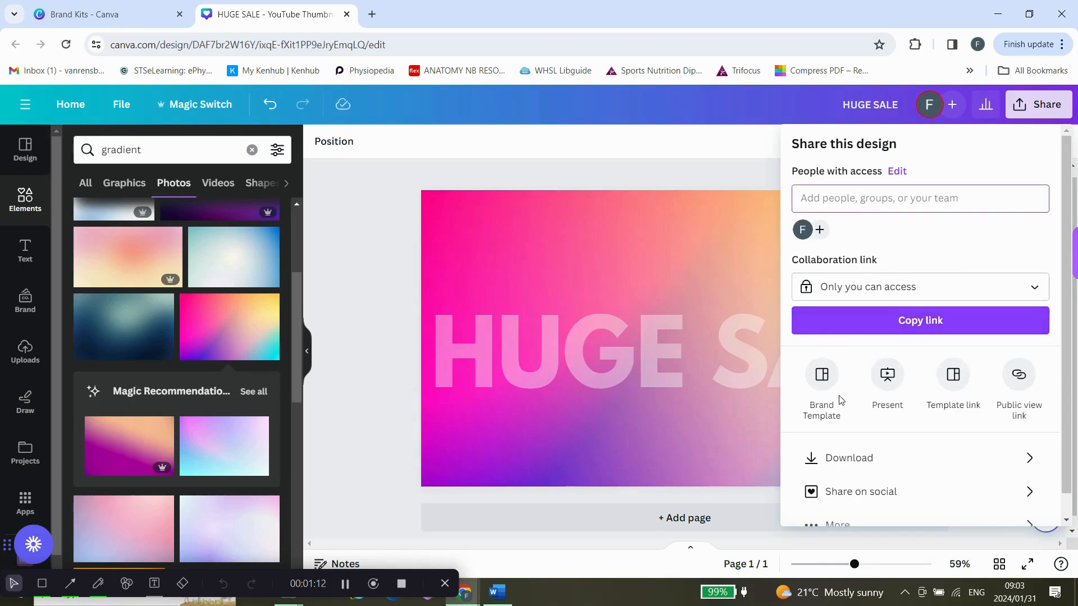
{"action": "left_click", "coordinate": [832, 457]}
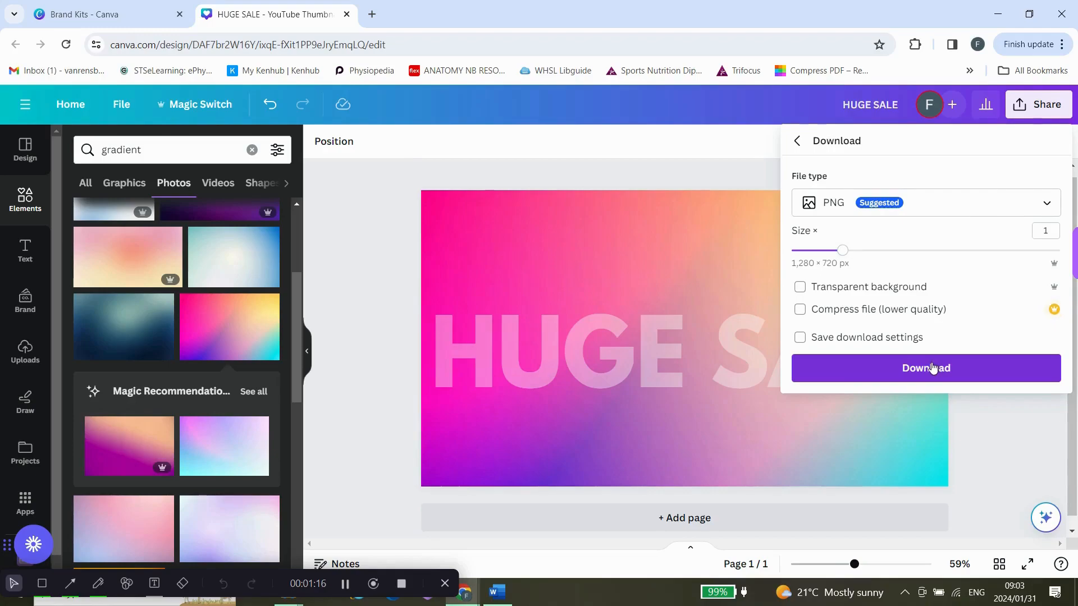
{"action": "left_click", "coordinate": [934, 369]}
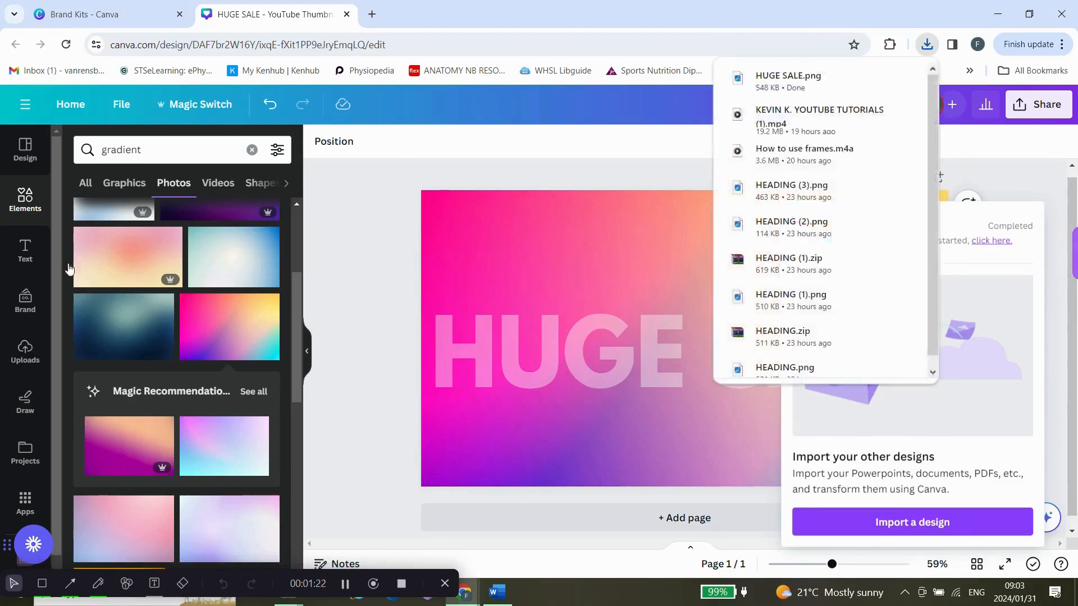
{"action": "left_click", "coordinate": [505, 168]}
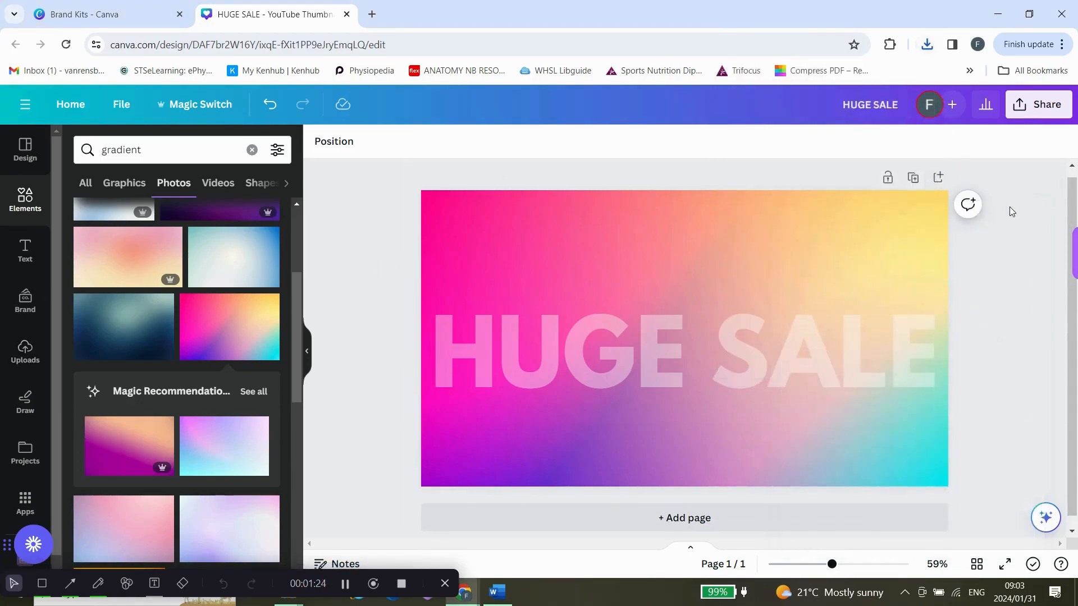
Add a blank second page and upload the HUGE SALE PNG file from the Downloads folder.
{"action": "left_click", "coordinate": [936, 176]}
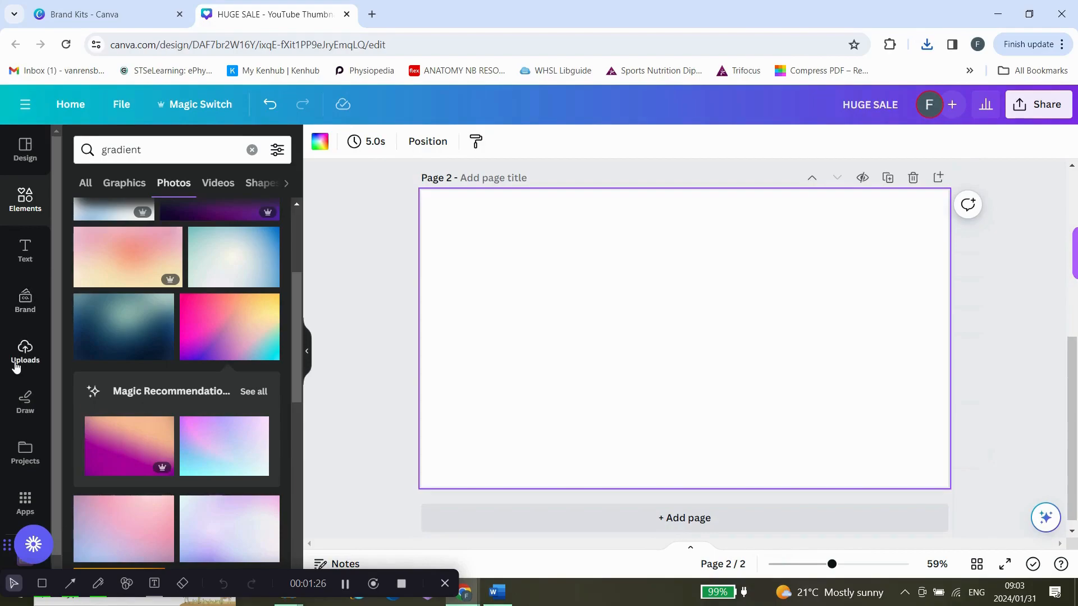
{"action": "left_click", "coordinate": [16, 366]}
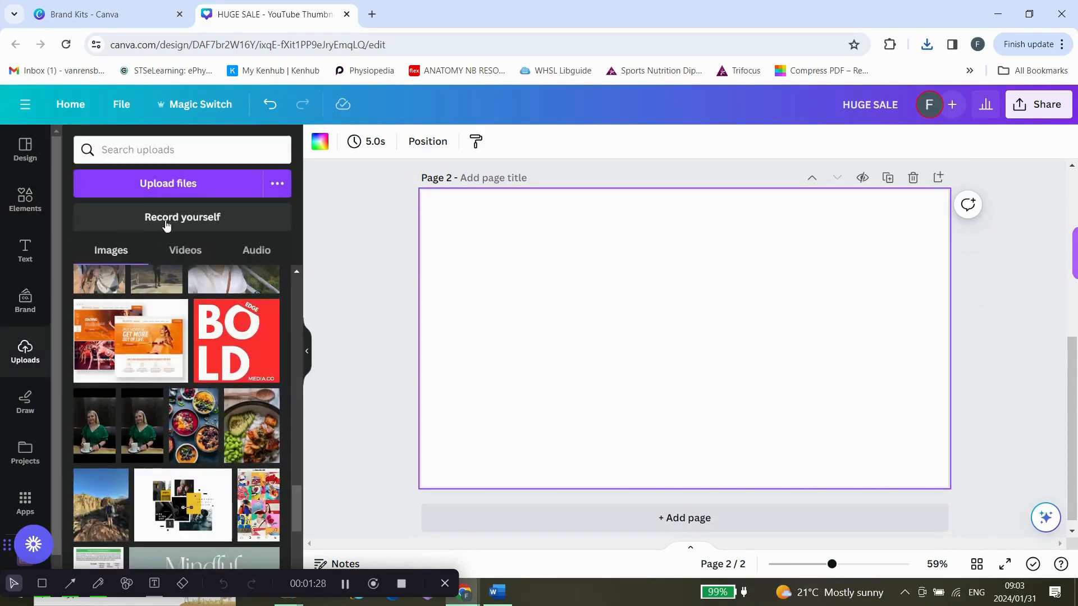
{"action": "left_click", "coordinate": [275, 183]}
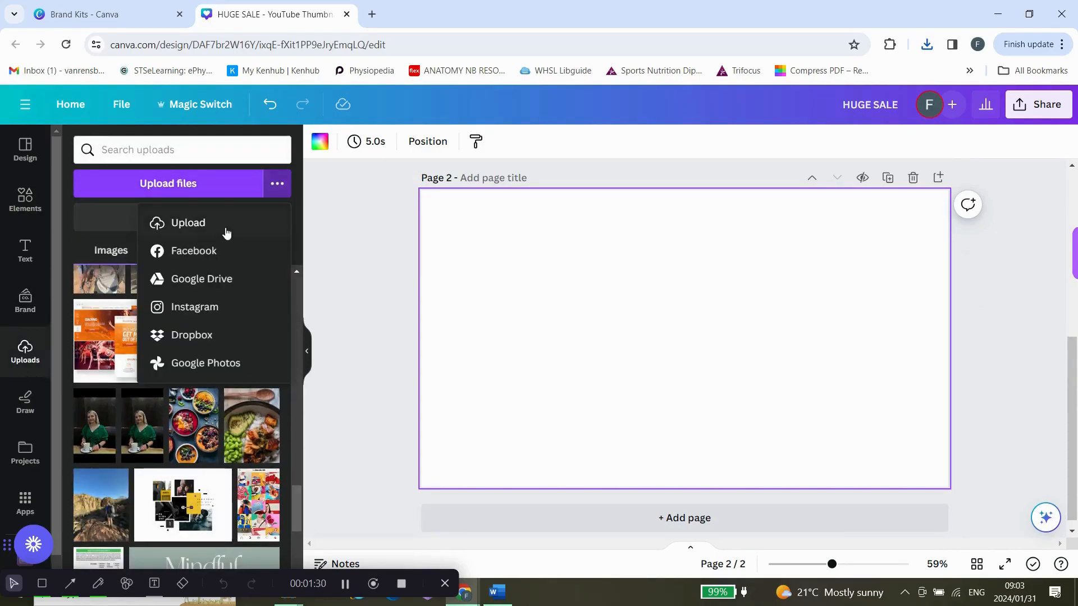
{"action": "left_click", "coordinate": [210, 223]}
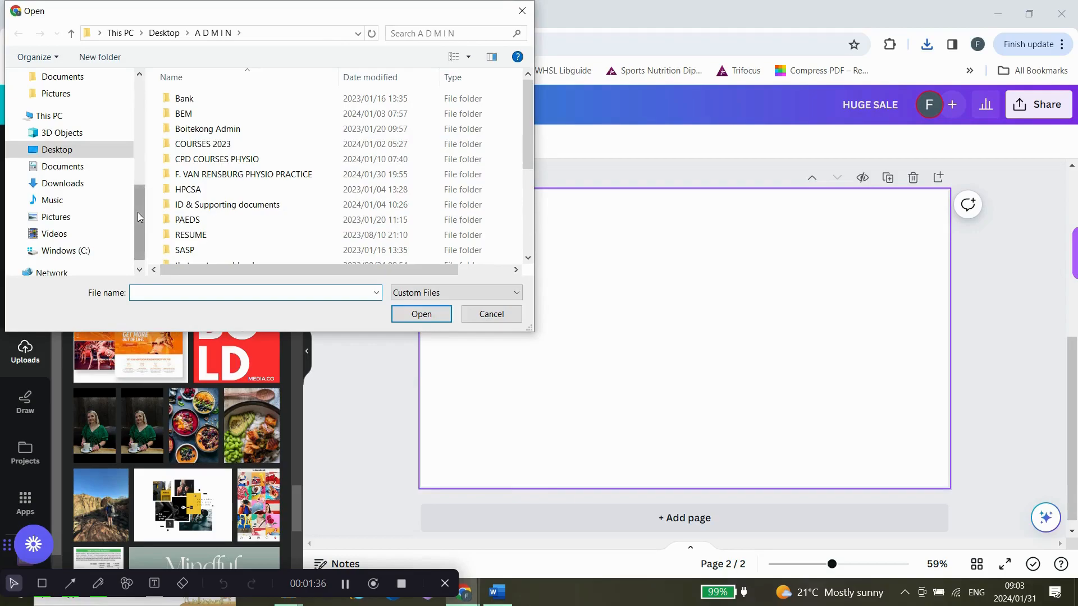
{"action": "scroll", "coordinate": [137, 212], "scroll_direction": "up", "scroll_amount": 5}
{"action": "left_click", "coordinate": [100, 90]}
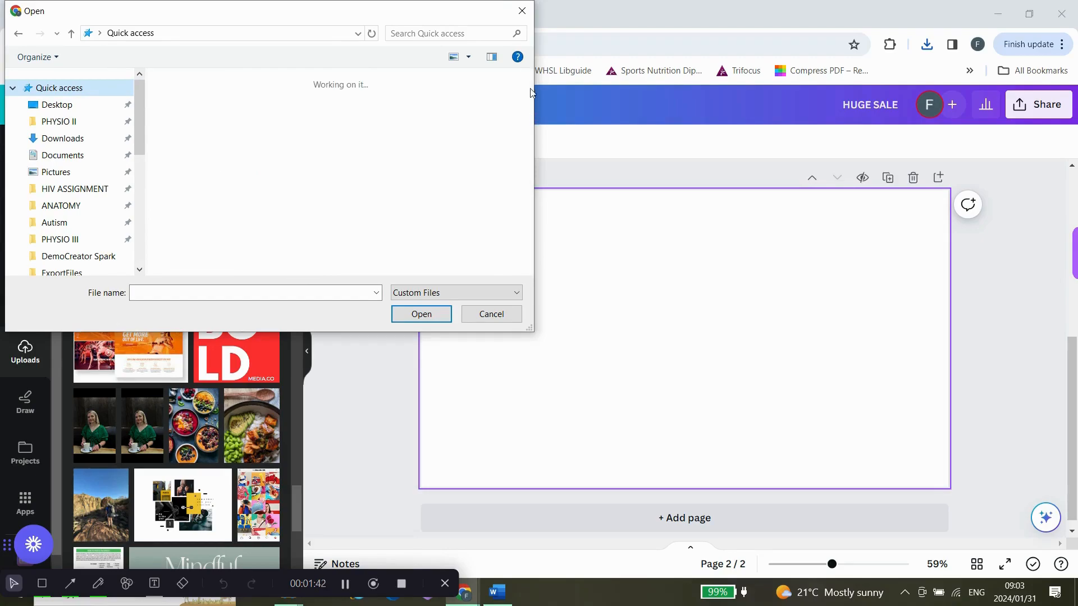
{"action": "left_click_drag", "start_coordinate": [532, 105], "coordinate": [520, 176]}
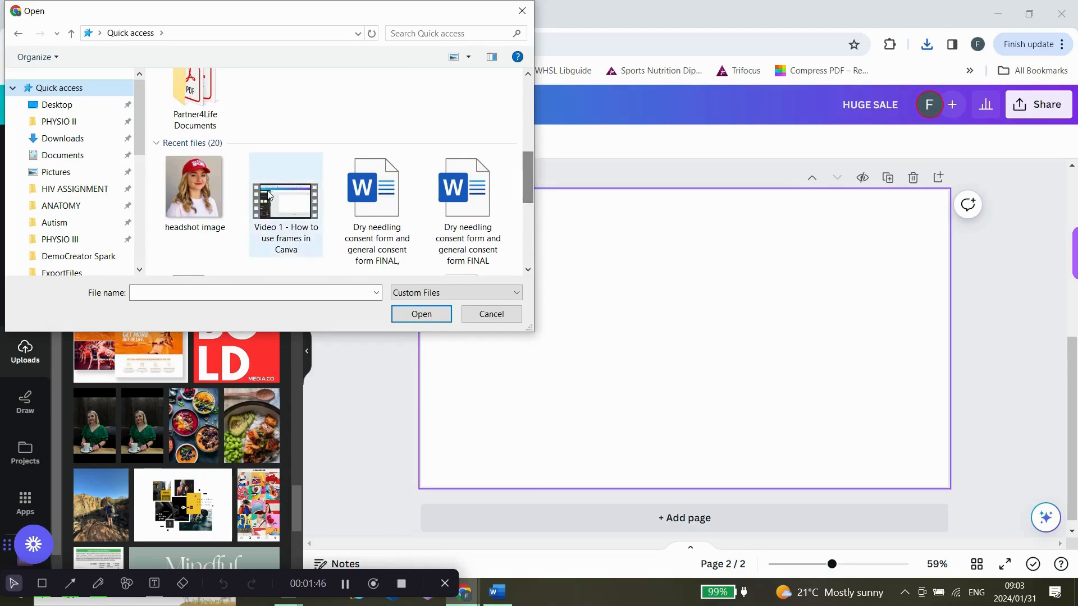
{"action": "left_click", "coordinate": [84, 139]}
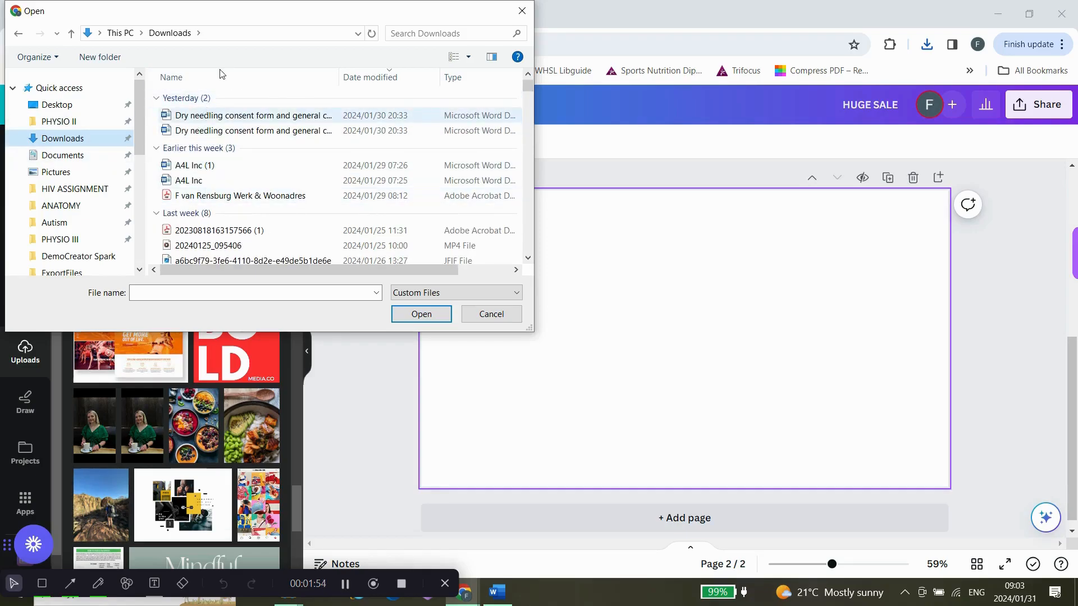
{"action": "left_click", "coordinate": [207, 121]}
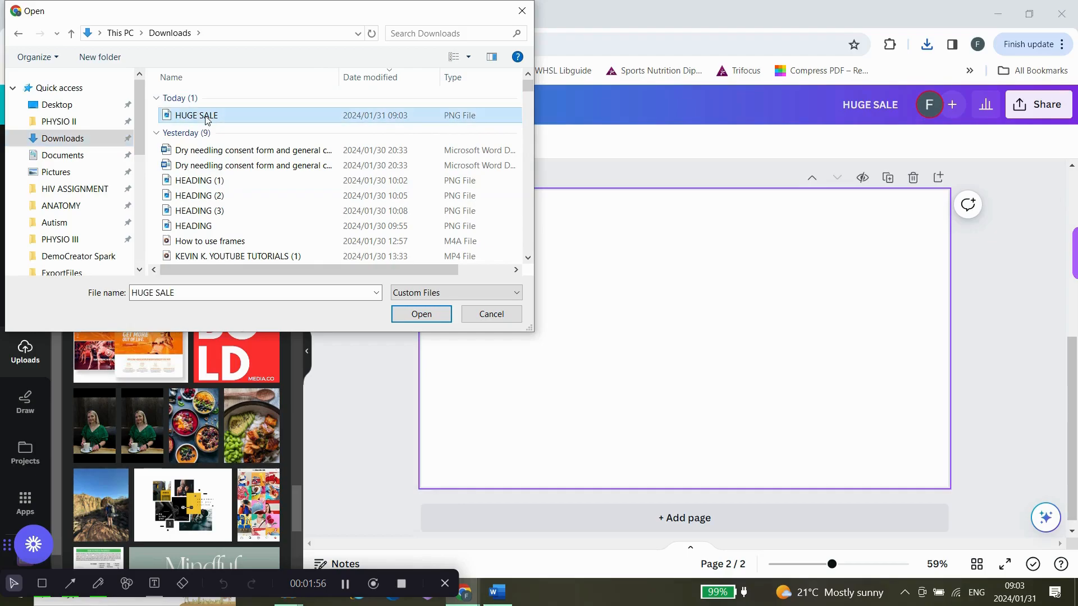
{"action": "left_click", "coordinate": [413, 313]}
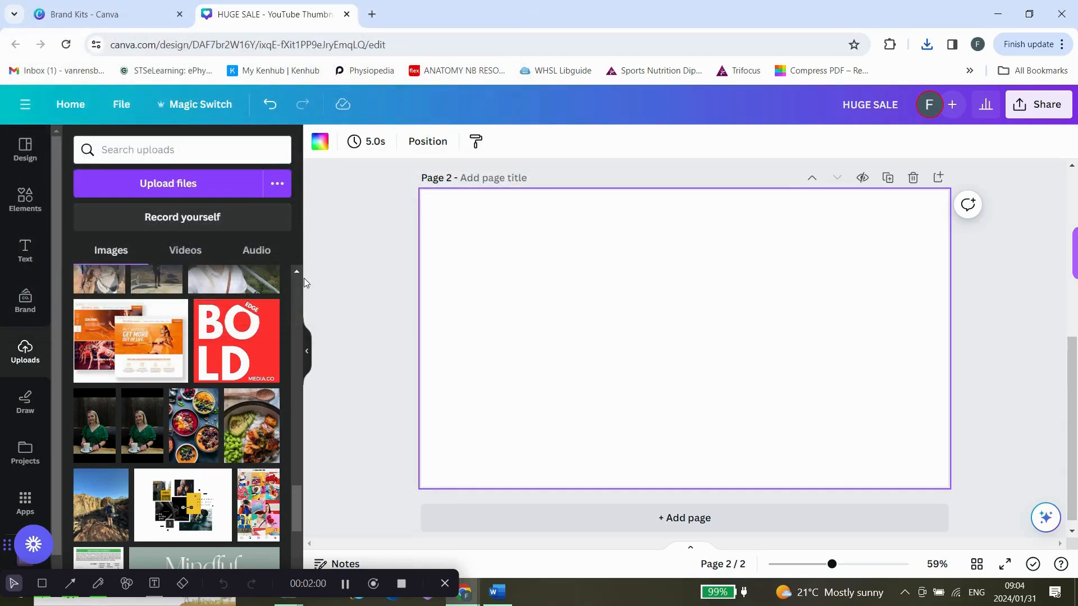
Place the uploaded HUGE SALE image on page 2 and enlarge it to cover the whole page.
{"action": "left_click_drag", "start_coordinate": [298, 487], "coordinate": [304, 282]}
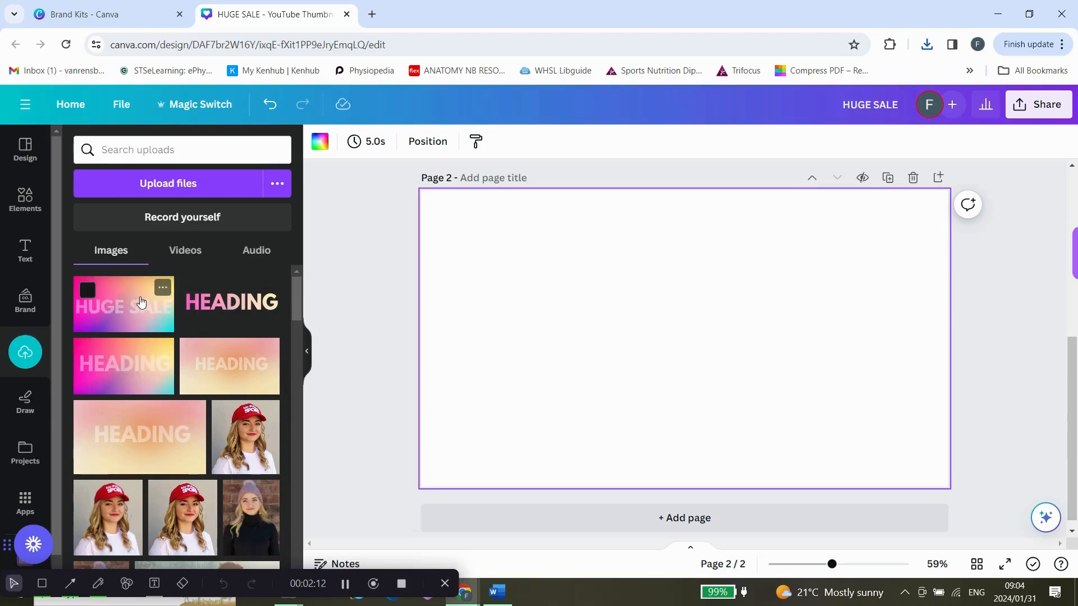
{"action": "left_click", "coordinate": [141, 302]}
{"action": "left_click_drag", "start_coordinate": [502, 237], "coordinate": [420, 191]}
{"action": "left_click_drag", "start_coordinate": [871, 442], "coordinate": [955, 492]}
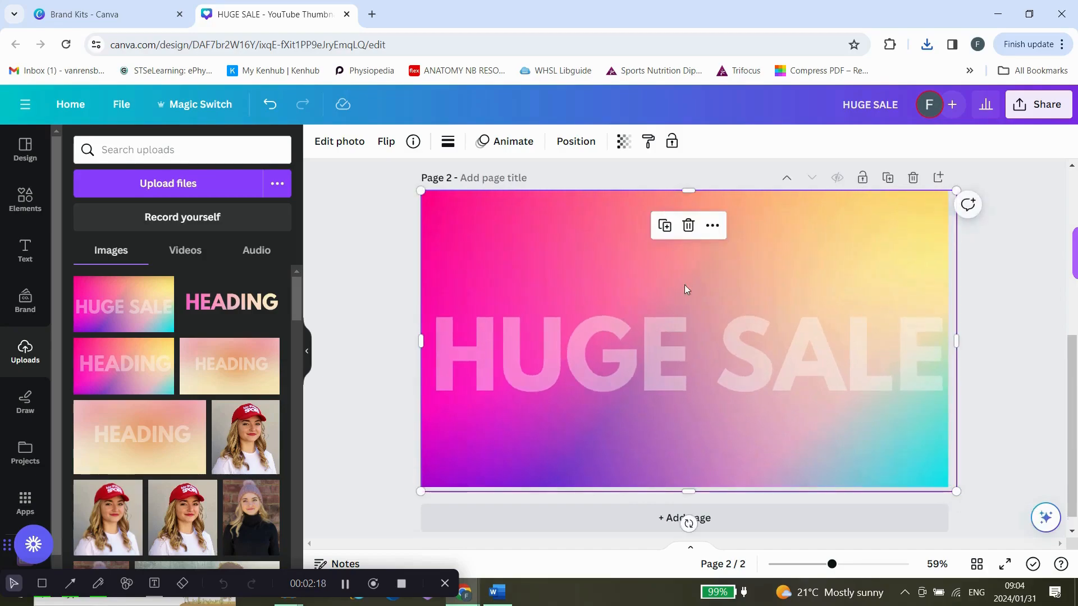
Remove the background of the page 2 image with BG Remover and shift the image slightly upward.
{"action": "left_click", "coordinate": [352, 144]}
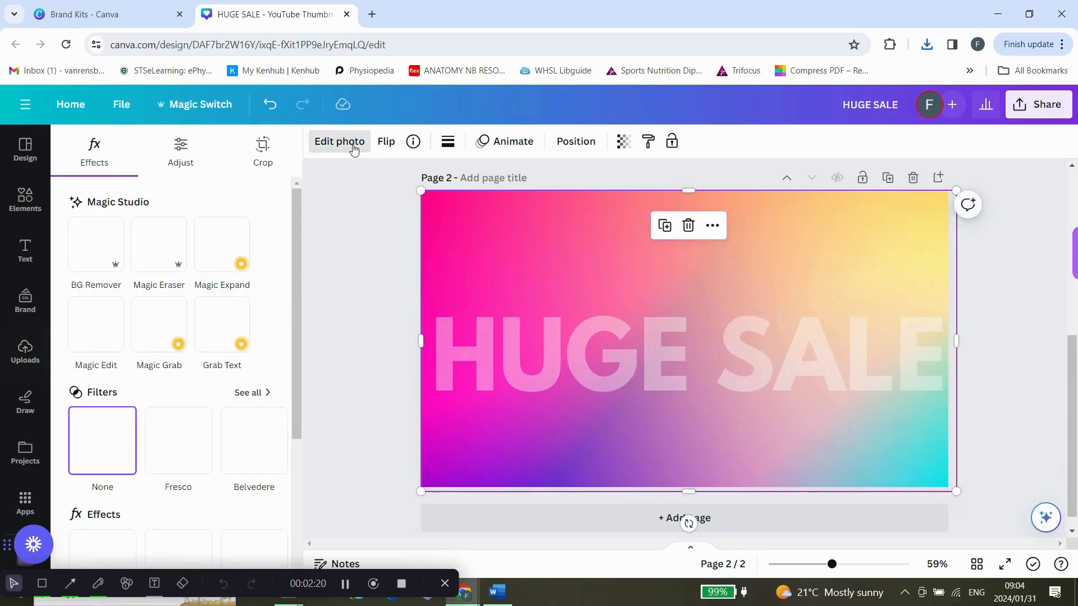
{"action": "left_click", "coordinate": [117, 254]}
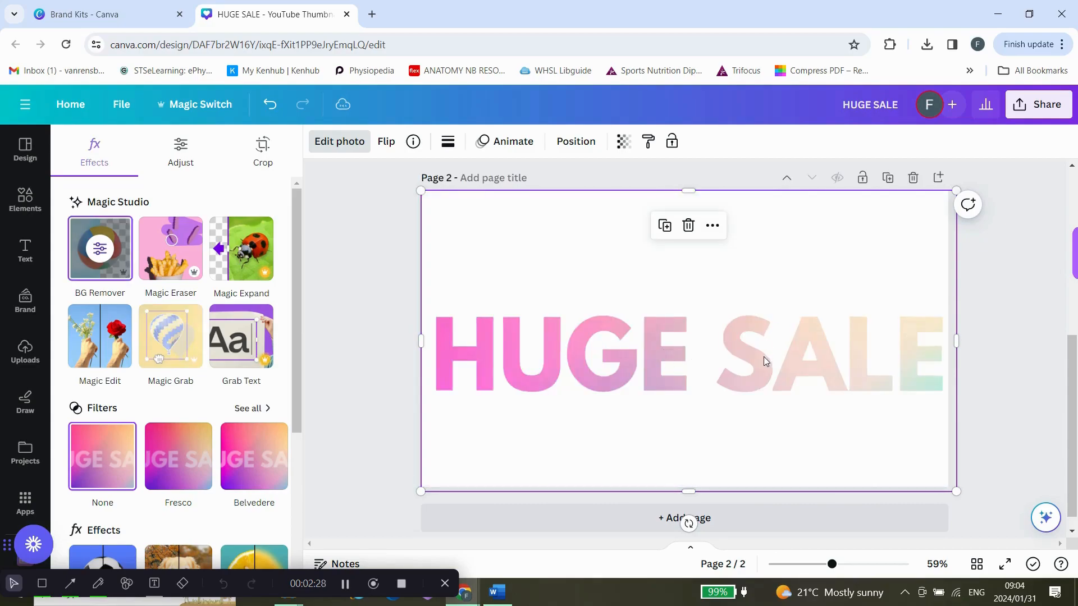
{"action": "left_click", "coordinate": [767, 341]}
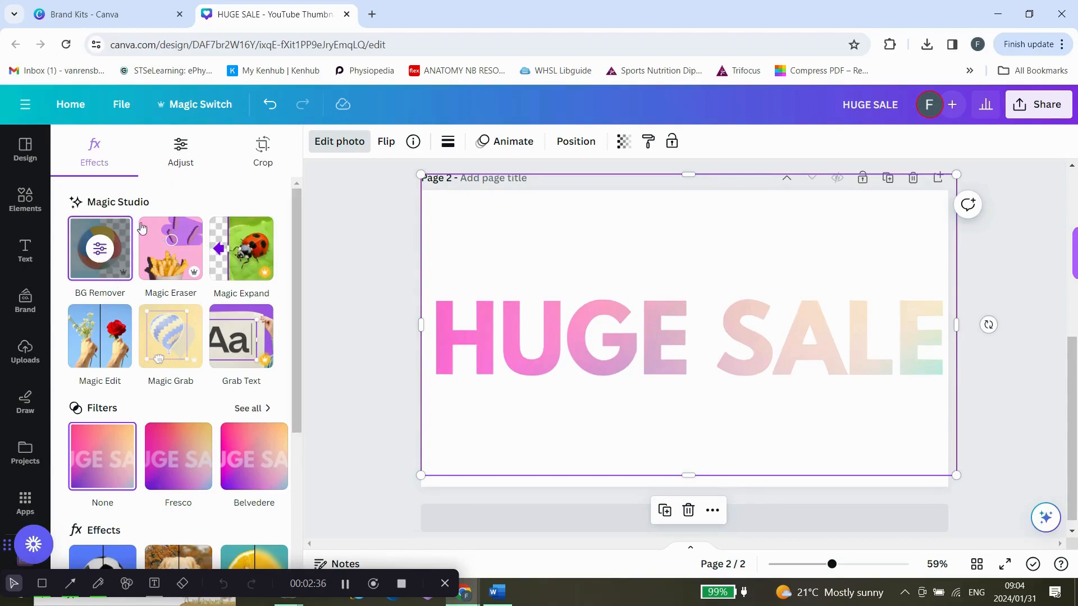
{"action": "left_click", "coordinate": [99, 249]}
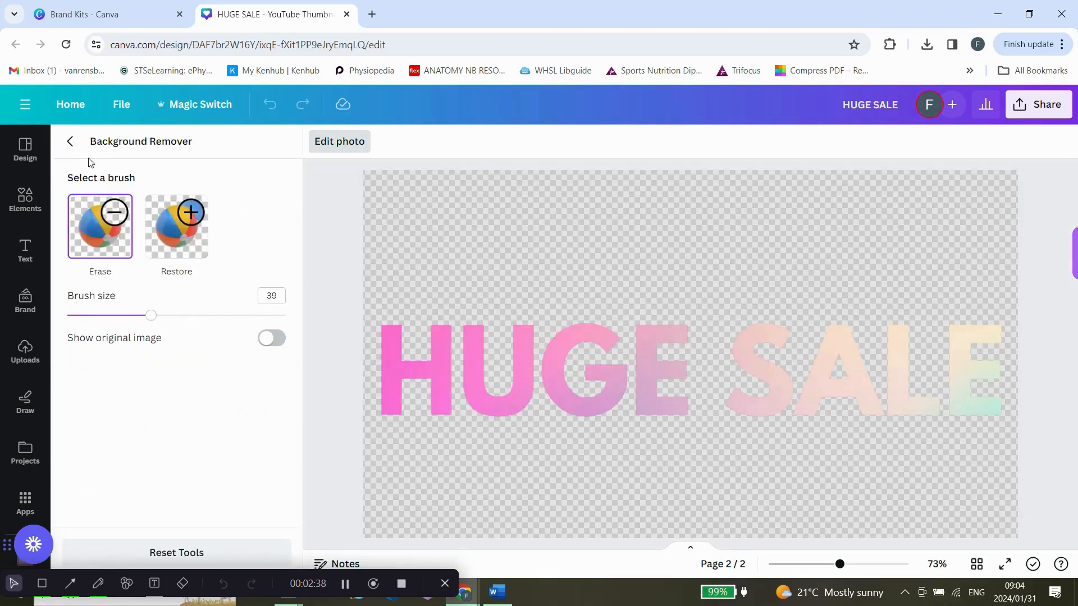
{"action": "left_click", "coordinate": [71, 141]}
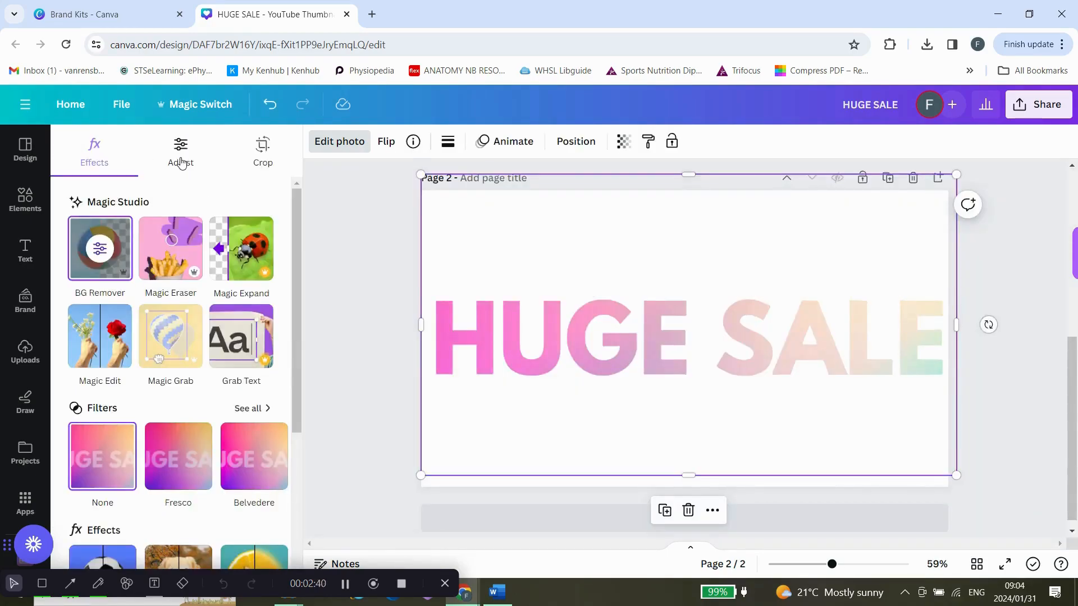
Adjust the page 2 image's colours: temperature 12, tint 33, brightness -18 and contrast 45.
{"action": "left_click", "coordinate": [180, 162]}
{"action": "scroll", "coordinate": [227, 365], "scroll_direction": "down", "scroll_amount": 3}
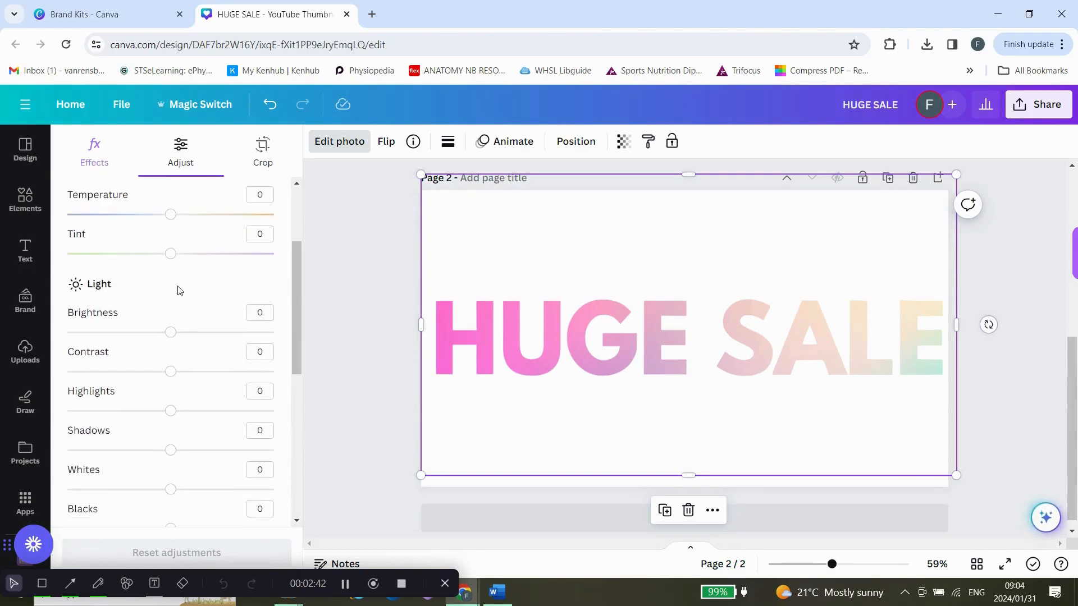
{"action": "left_click", "coordinate": [217, 215]}
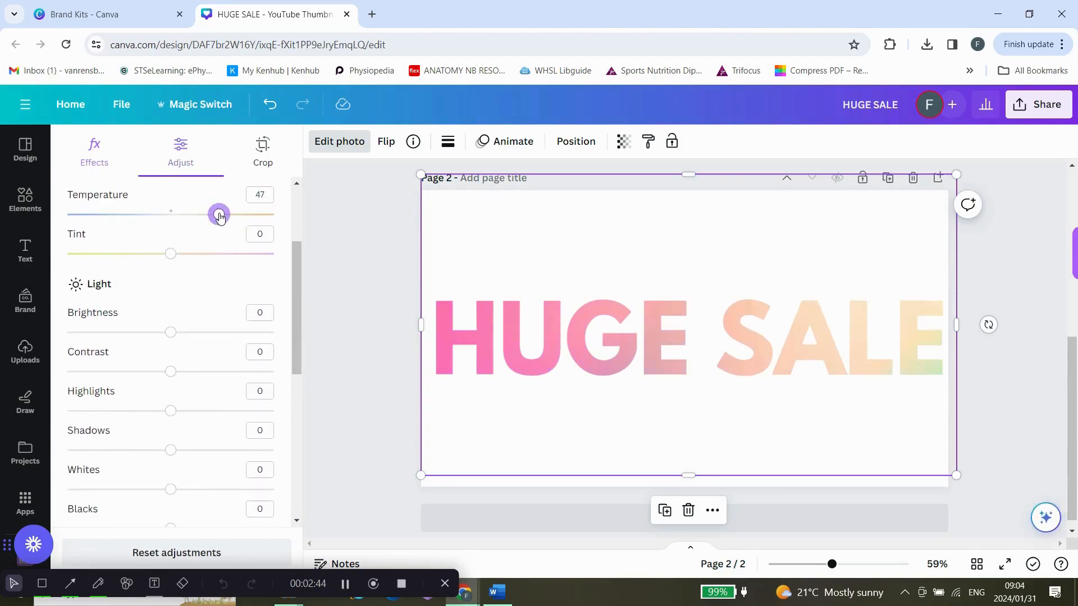
{"action": "left_click_drag", "start_coordinate": [218, 214], "coordinate": [147, 220]}
{"action": "left_click", "coordinate": [205, 254]}
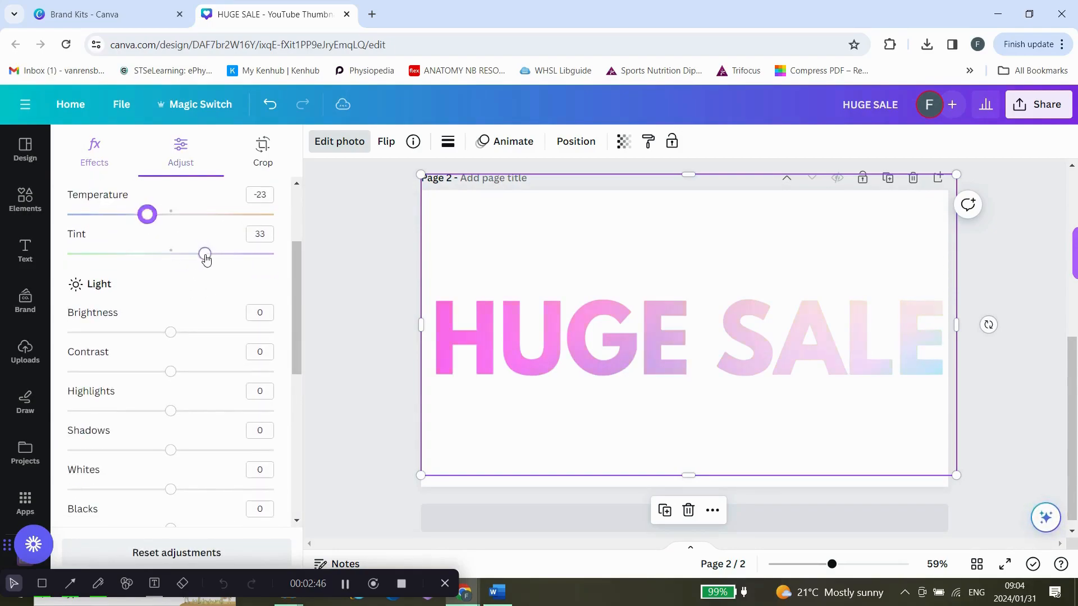
{"action": "left_click", "coordinate": [155, 332]}
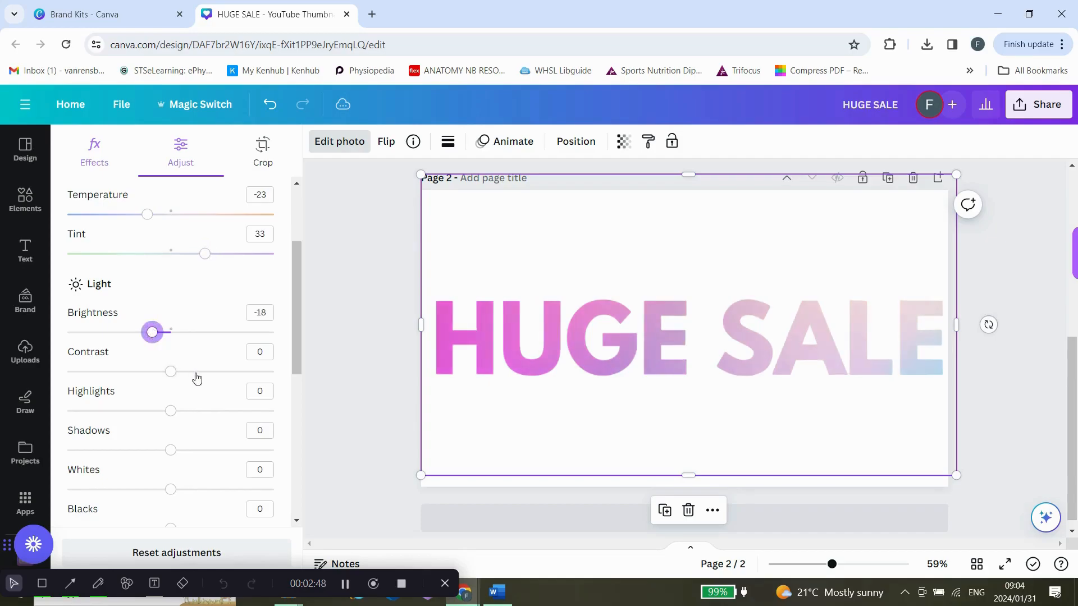
{"action": "left_click", "coordinate": [217, 372]}
{"action": "left_click", "coordinate": [184, 215]}
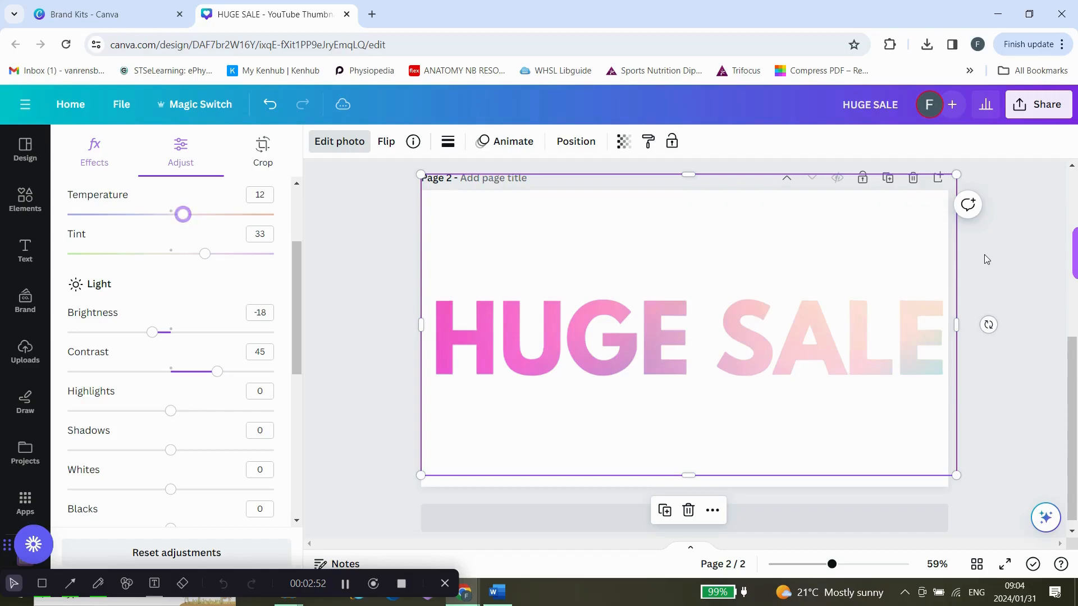
{"action": "left_click", "coordinate": [998, 215]}
Download only page 2 as a PNG at size 1 with a transparent background.
{"action": "left_click", "coordinate": [1037, 104]}
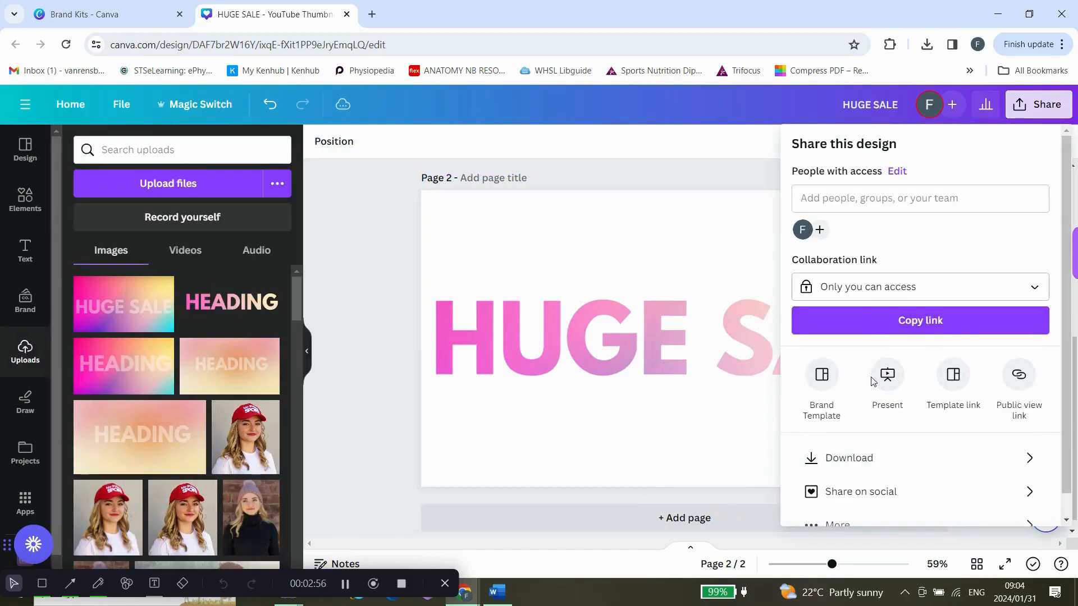
{"action": "left_click", "coordinate": [858, 456]}
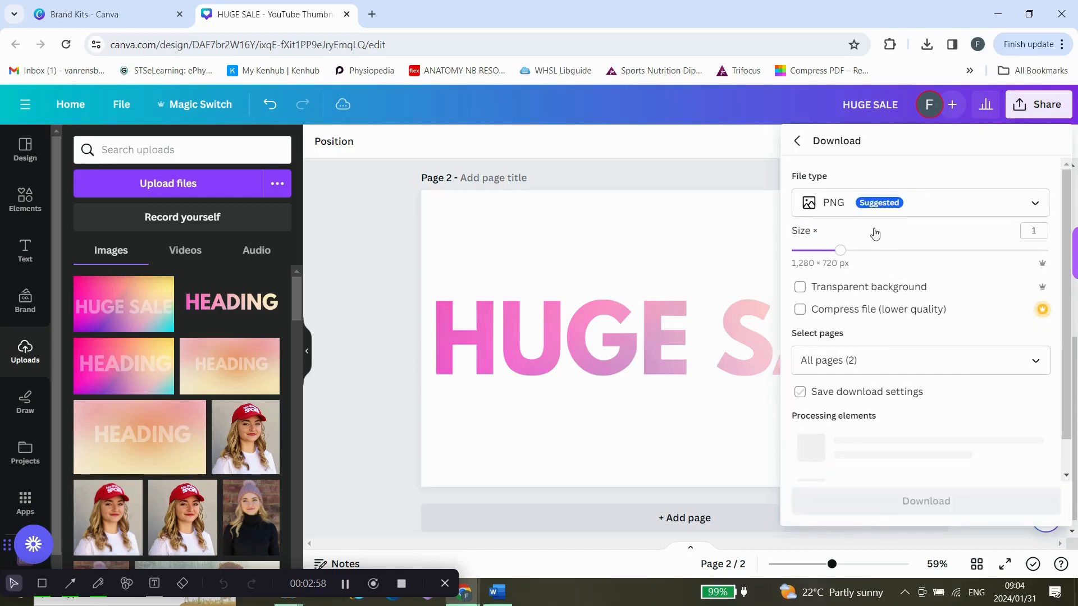
{"action": "left_click", "coordinate": [799, 286]}
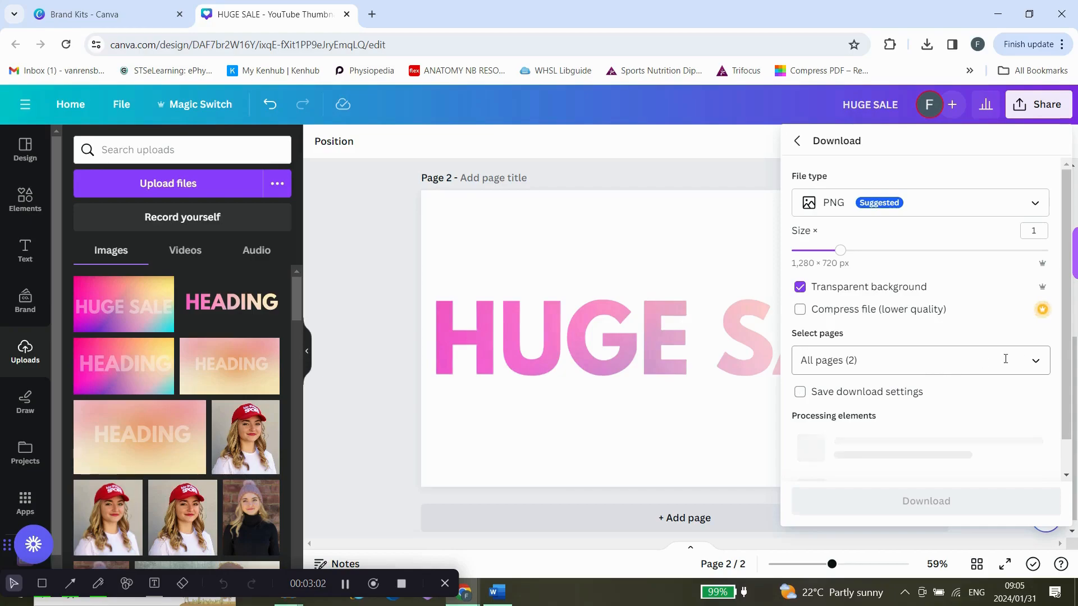
{"action": "left_click", "coordinate": [1034, 361]}
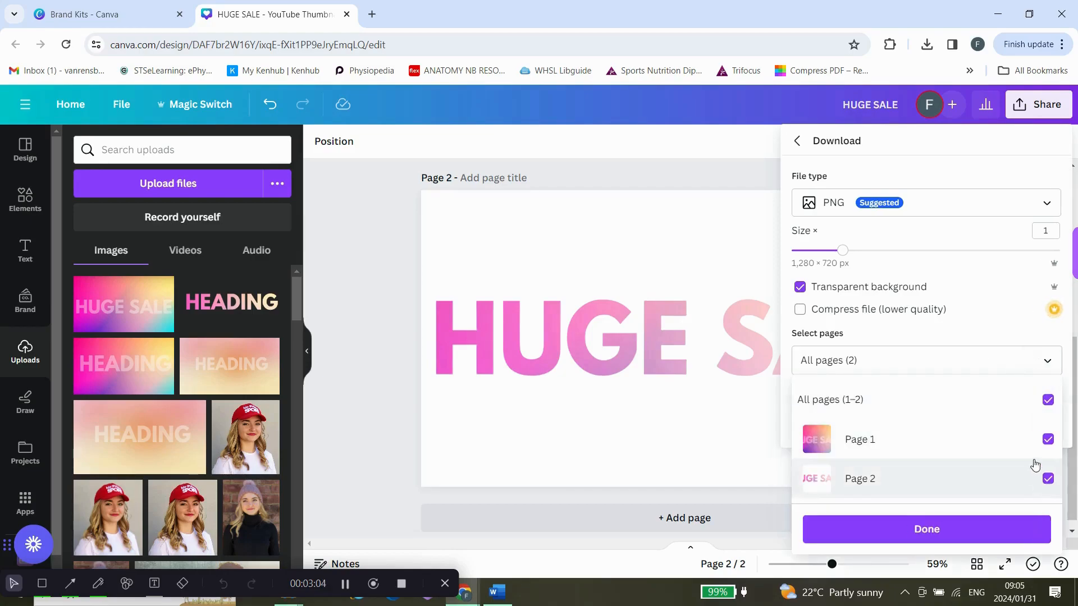
{"action": "left_click", "coordinate": [1048, 479]}
{"action": "left_click", "coordinate": [1048, 479]}
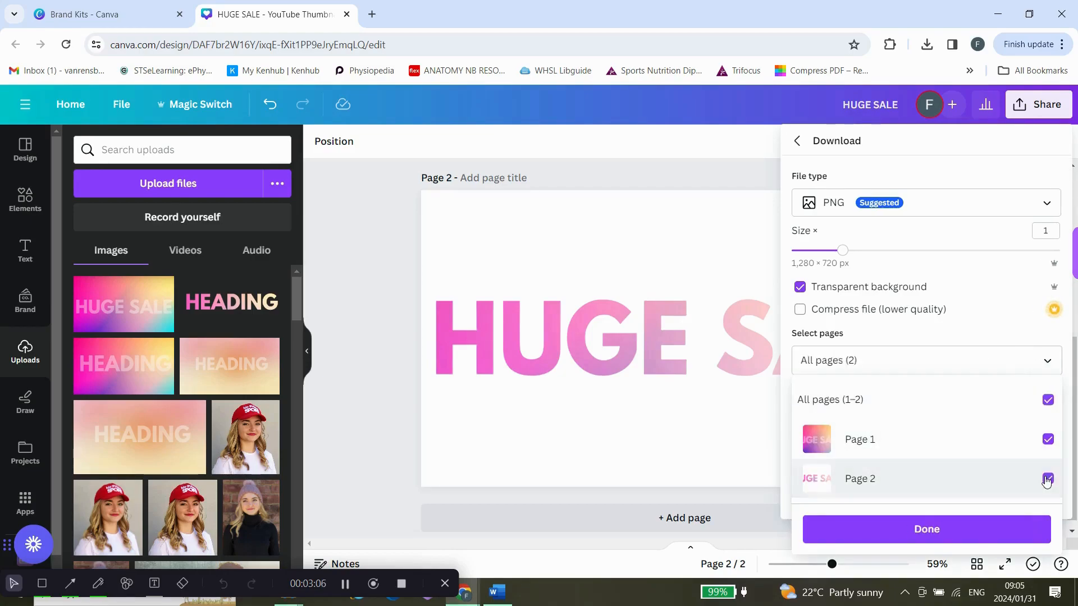
{"action": "left_click", "coordinate": [1049, 440]}
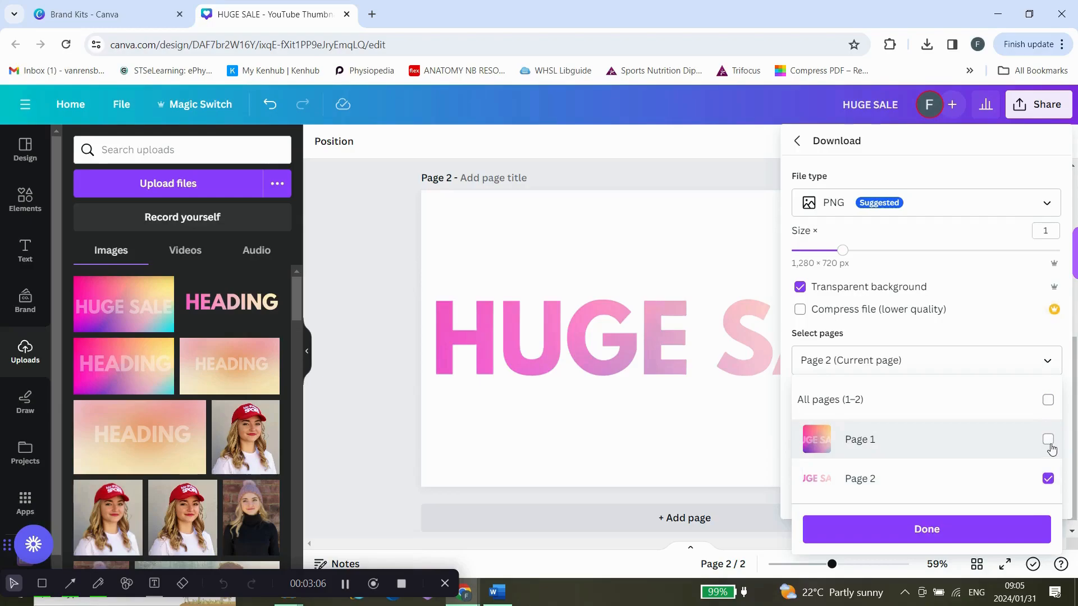
{"action": "left_click", "coordinate": [921, 528]}
{"action": "left_click", "coordinate": [921, 494]}
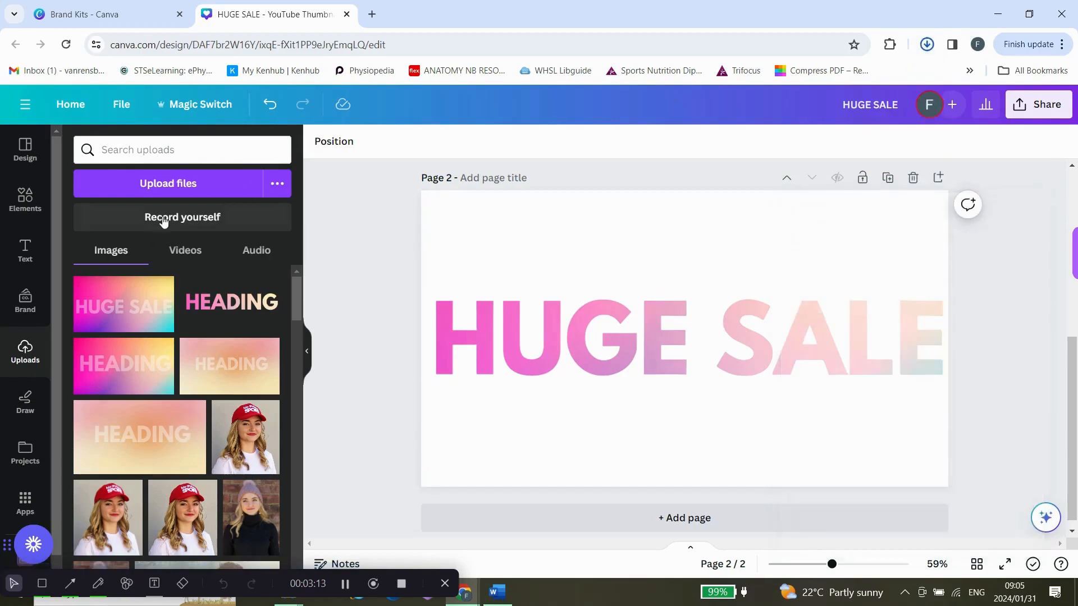
Upload the HUGE SALE (1) PNG file from the Downloads folder.
{"action": "left_click", "coordinate": [277, 184]}
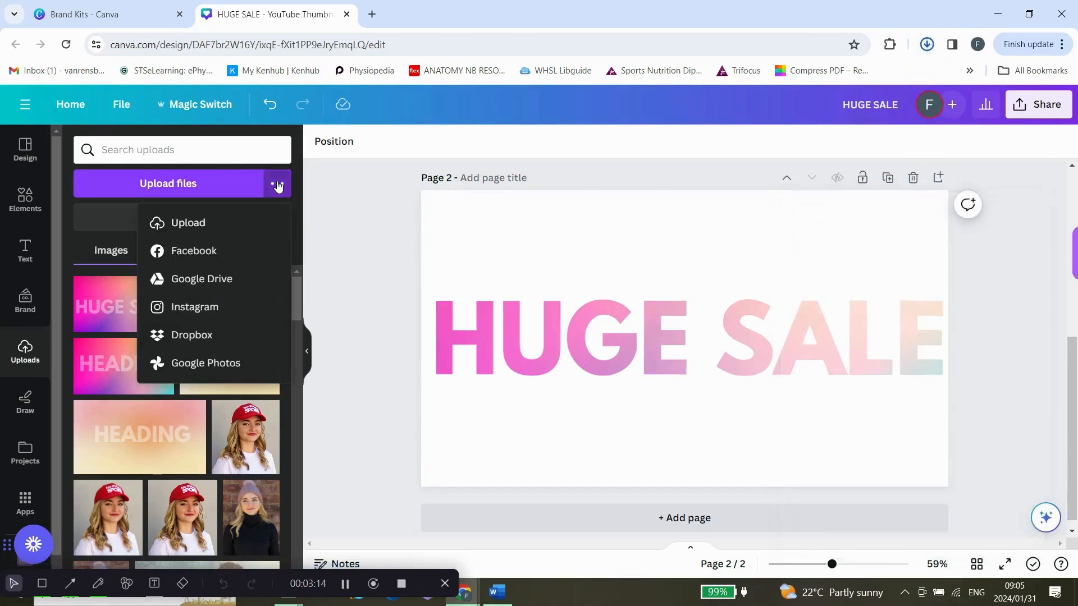
{"action": "left_click", "coordinate": [224, 232]}
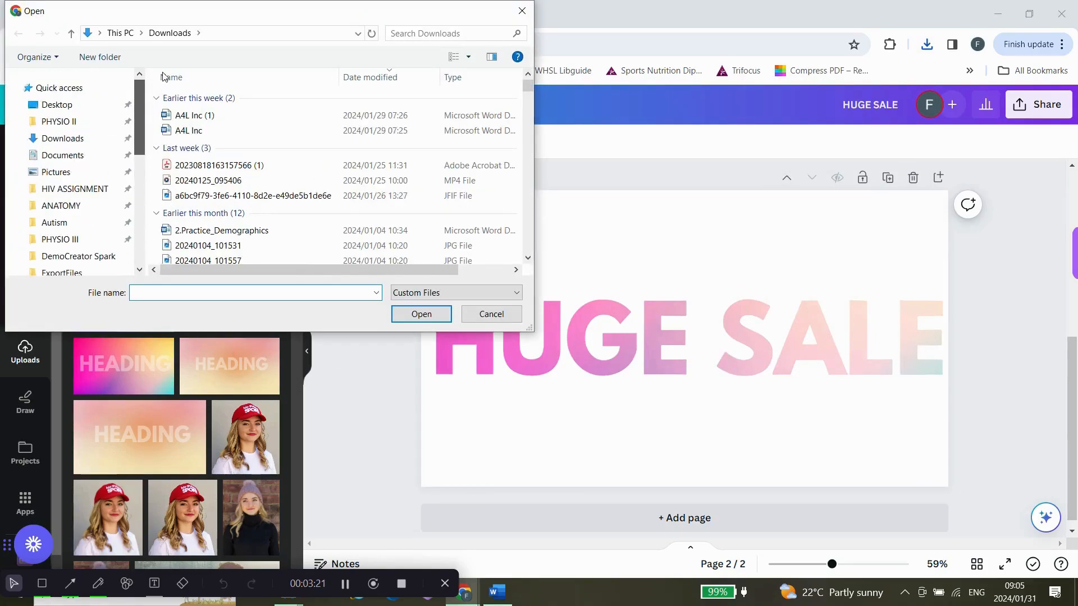
{"action": "left_click", "coordinate": [84, 140]}
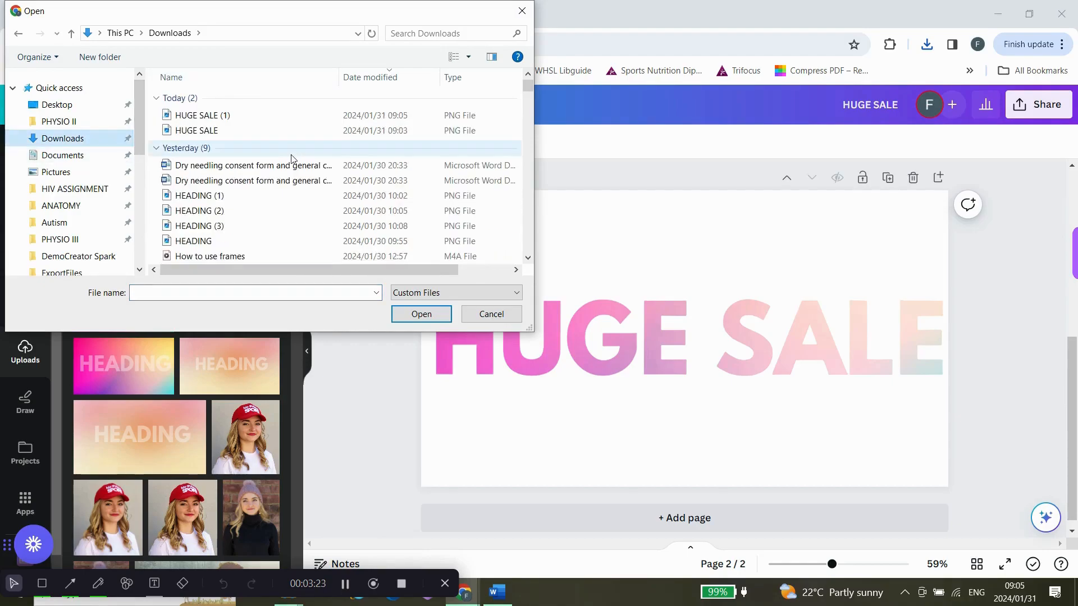
{"action": "double_click", "coordinate": [227, 124]}
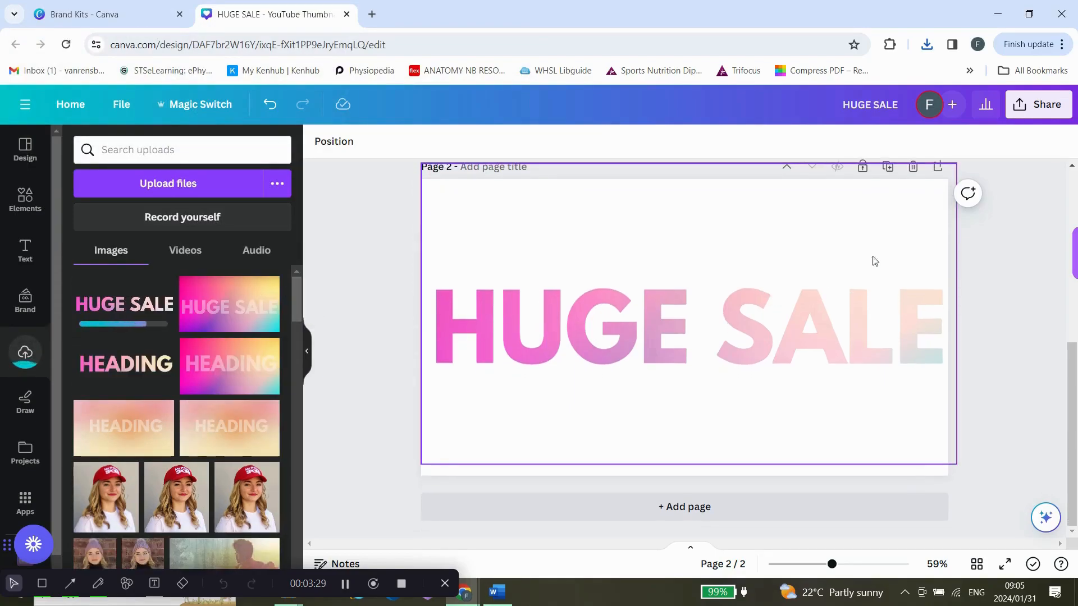
Add a blank page 3, place the uploaded transparent HUGE SALE image on it and enlarge it to most of the page width.
{"action": "scroll", "coordinate": [963, 203], "scroll_direction": "up", "scroll_amount": 1}
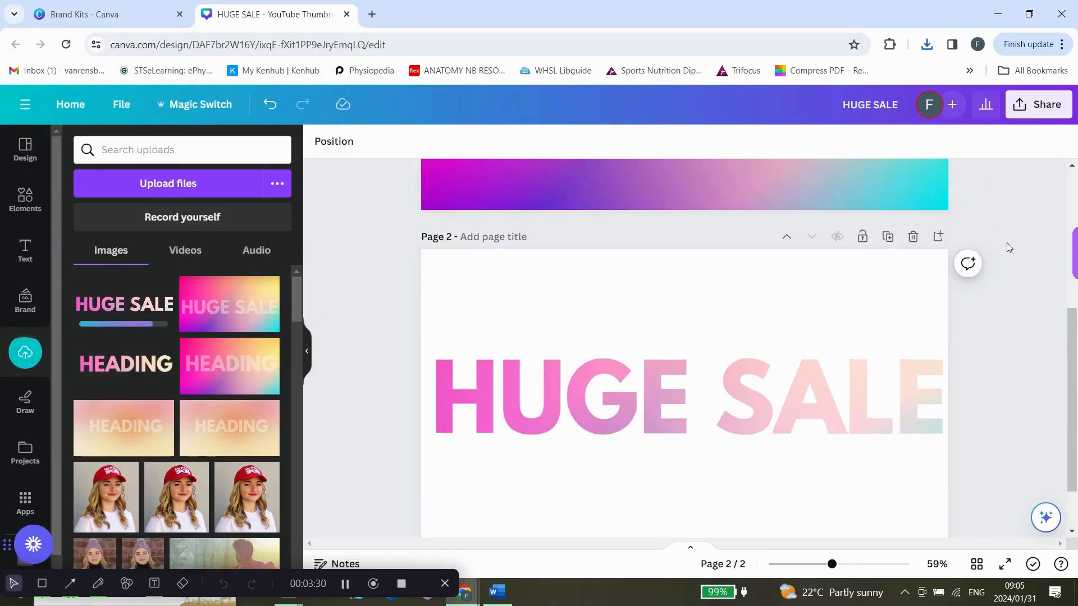
{"action": "left_click", "coordinate": [938, 237]}
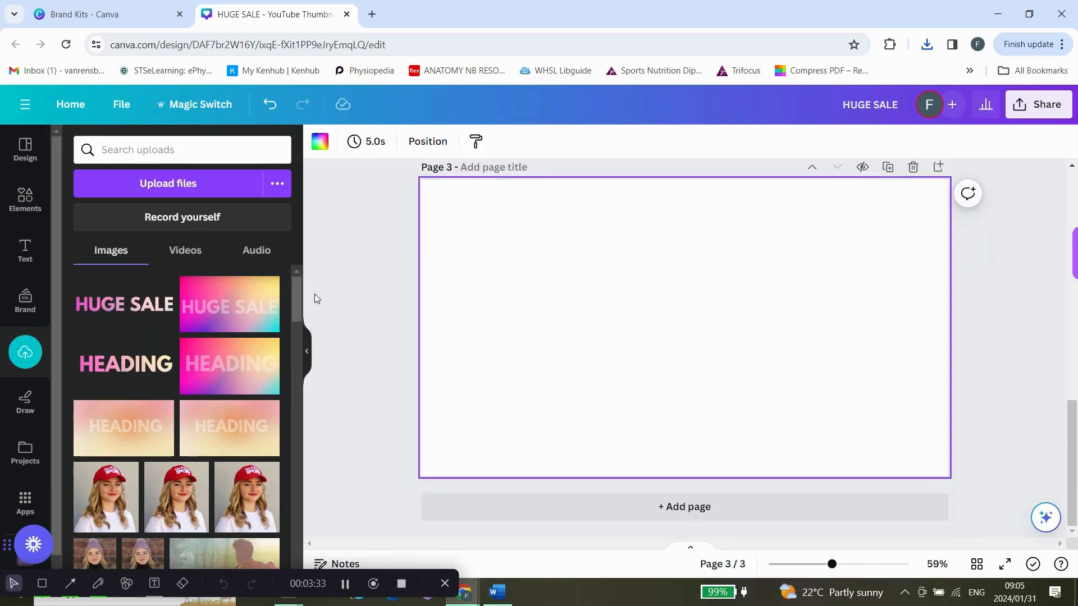
{"action": "left_click", "coordinate": [130, 306]}
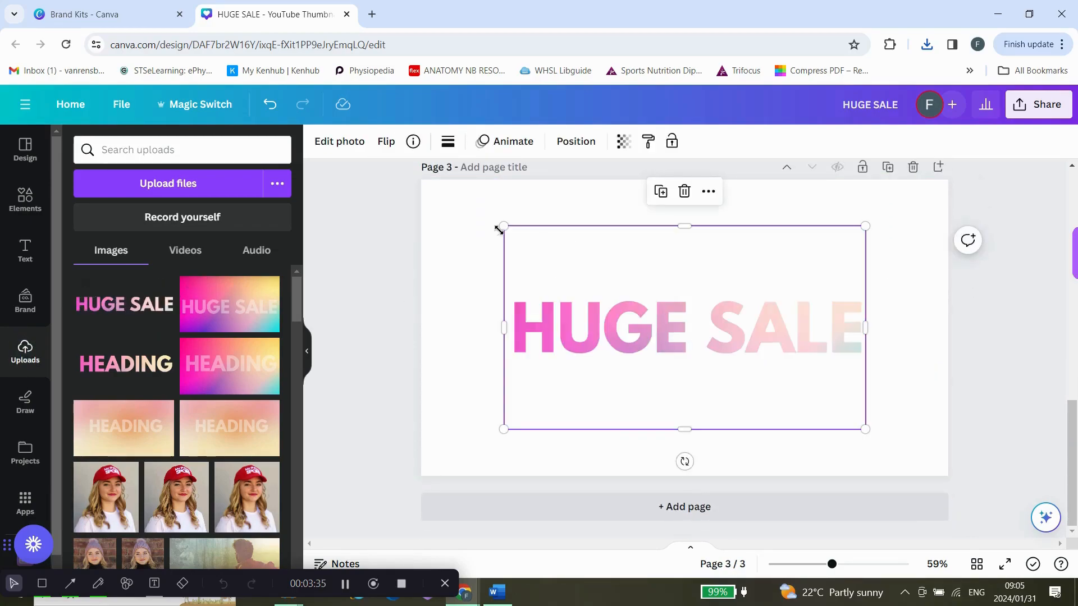
{"action": "left_click_drag", "start_coordinate": [507, 227], "coordinate": [465, 206]}
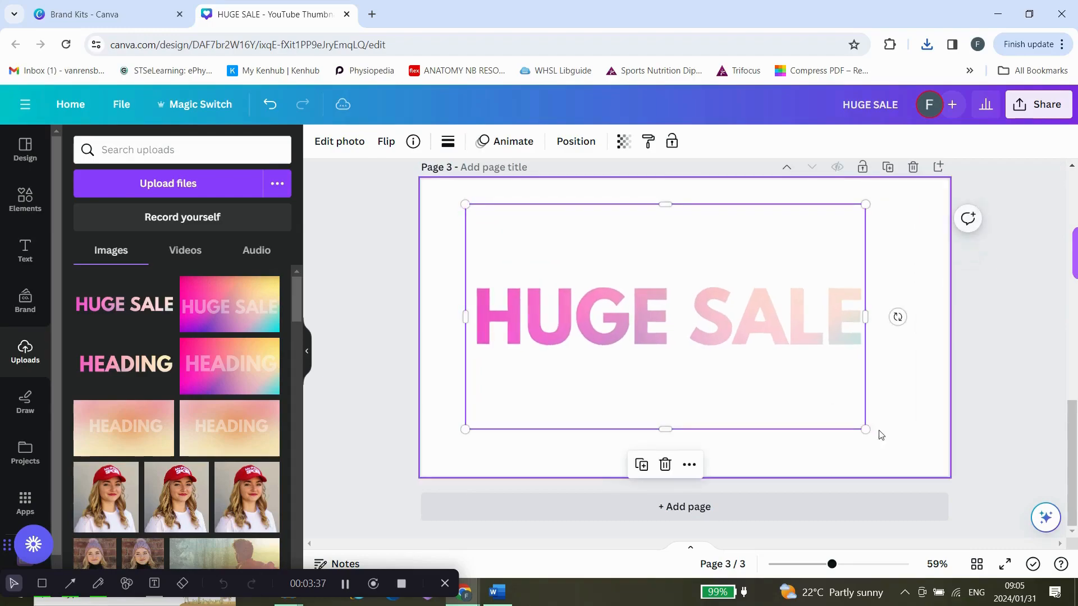
{"action": "left_click_drag", "start_coordinate": [871, 438], "coordinate": [895, 448]}
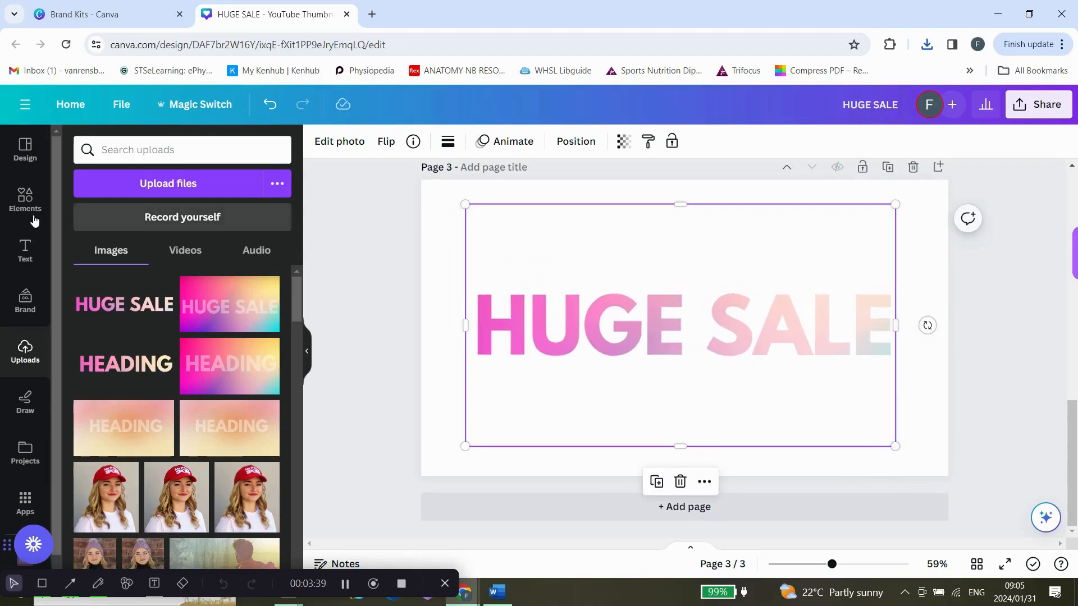
Search the elements for "beach" and add the photo of the sandy beach under a blue sky to page 3.
{"action": "left_click", "coordinate": [10, 209]}
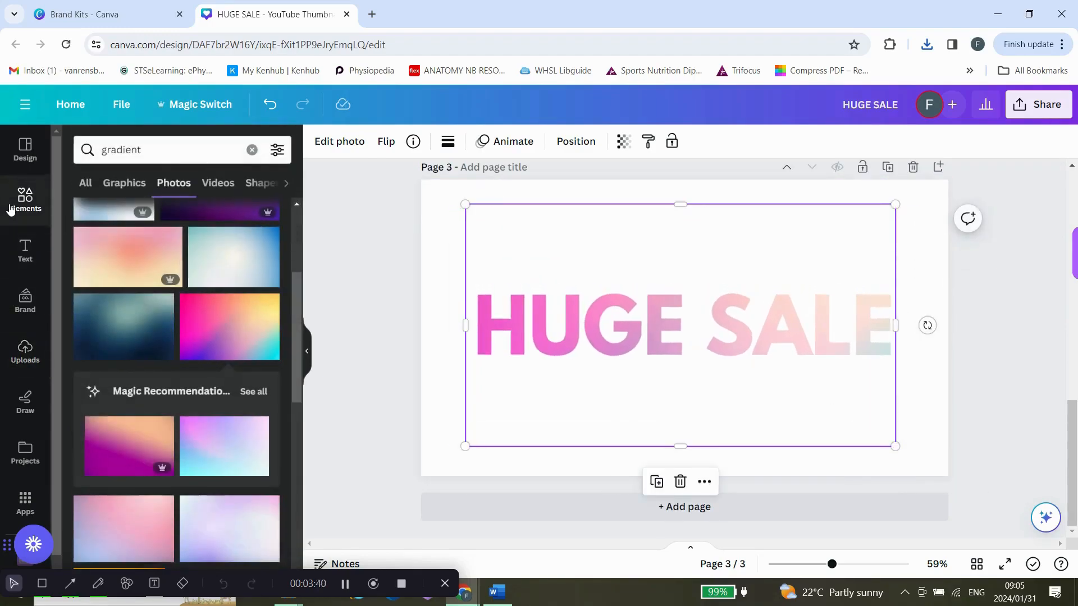
{"action": "left_click", "coordinate": [252, 150]}
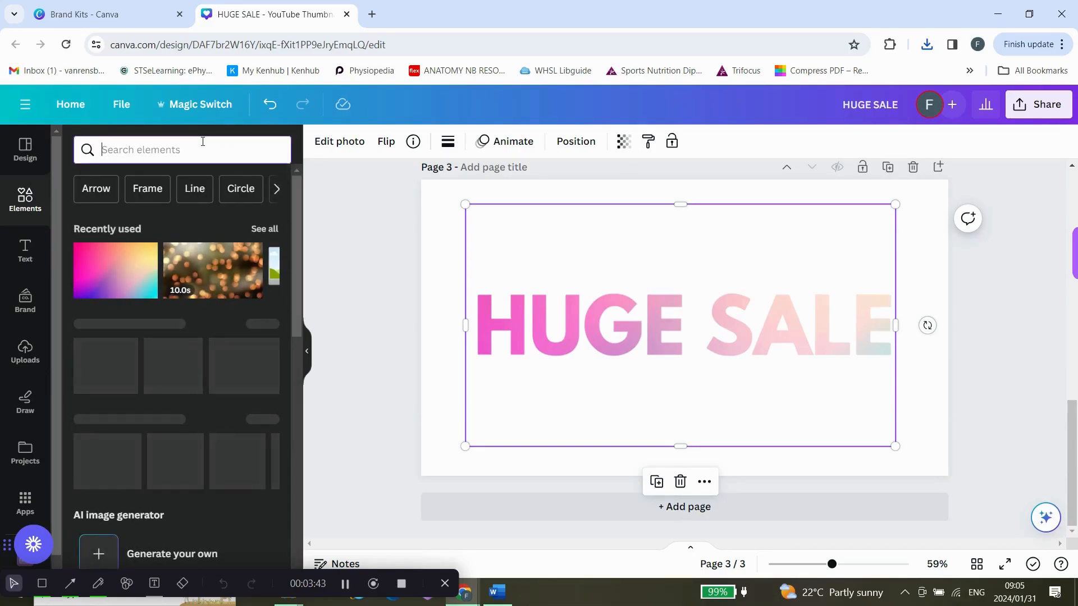
{"action": "type", "text": "beach"}
{"action": "key", "text": "Return"}
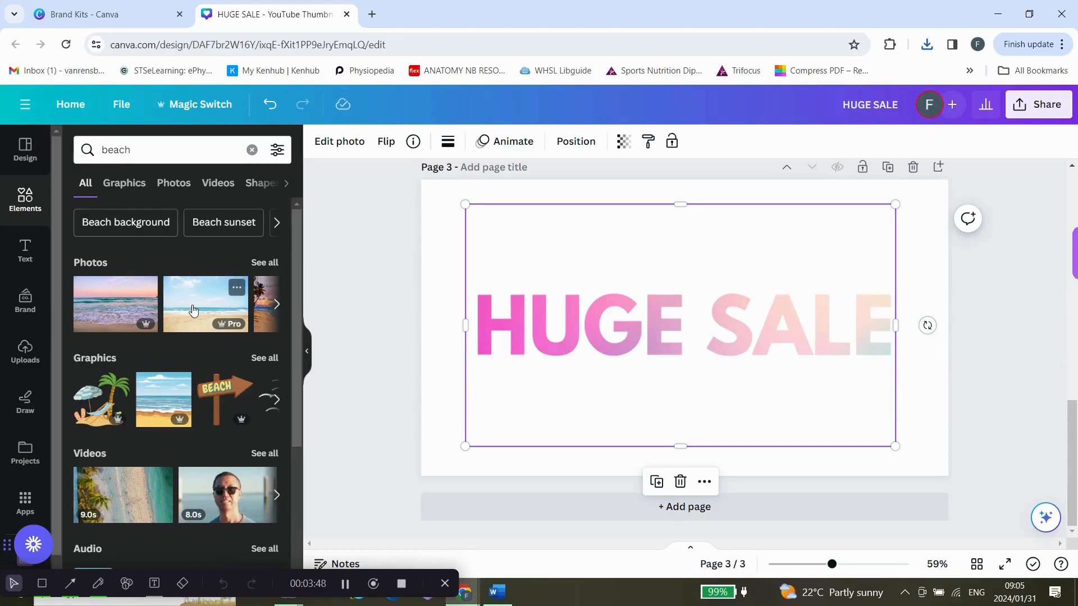
{"action": "left_click", "coordinate": [194, 310]}
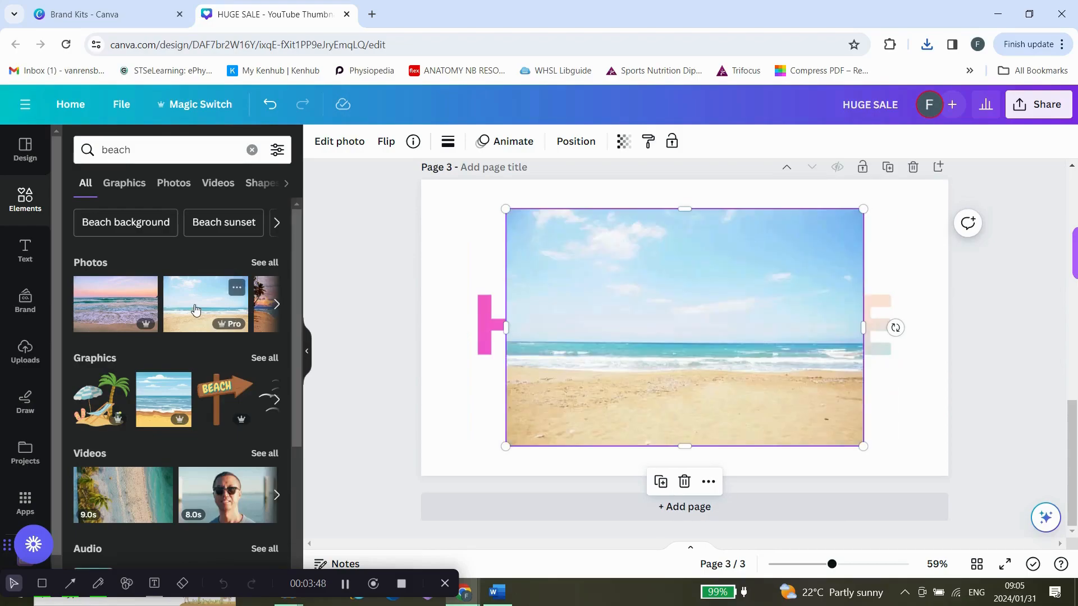
Send the beach photo behind the HUGE SALE text and enlarge it to cover the whole page.
{"action": "left_click", "coordinate": [708, 483]}
{"action": "mouse_move", "coordinate": [774, 352]}
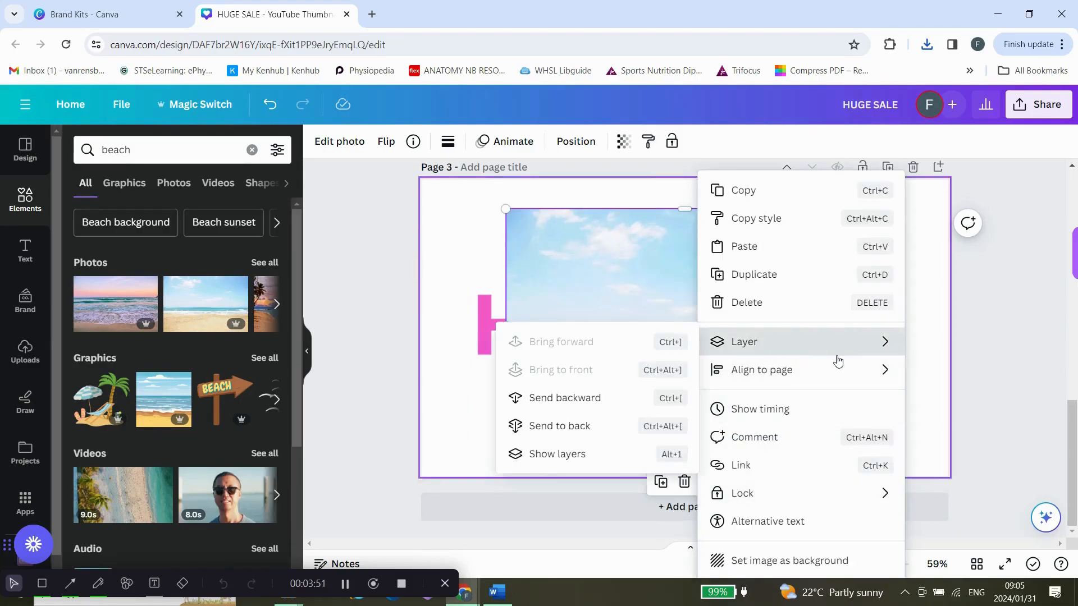
{"action": "left_click", "coordinate": [563, 411]}
{"action": "left_click_drag", "start_coordinate": [506, 209], "coordinate": [370, 188]}
{"action": "left_click_drag", "start_coordinate": [862, 446], "coordinate": [988, 521]}
Move the HUGE SALE text up into the sky area of the beach photo, roughly centred horizontally.
{"action": "left_click", "coordinate": [827, 315]}
{"action": "left_click_drag", "start_coordinate": [827, 315], "coordinate": [823, 278]}
{"action": "left_click", "coordinate": [948, 345]}
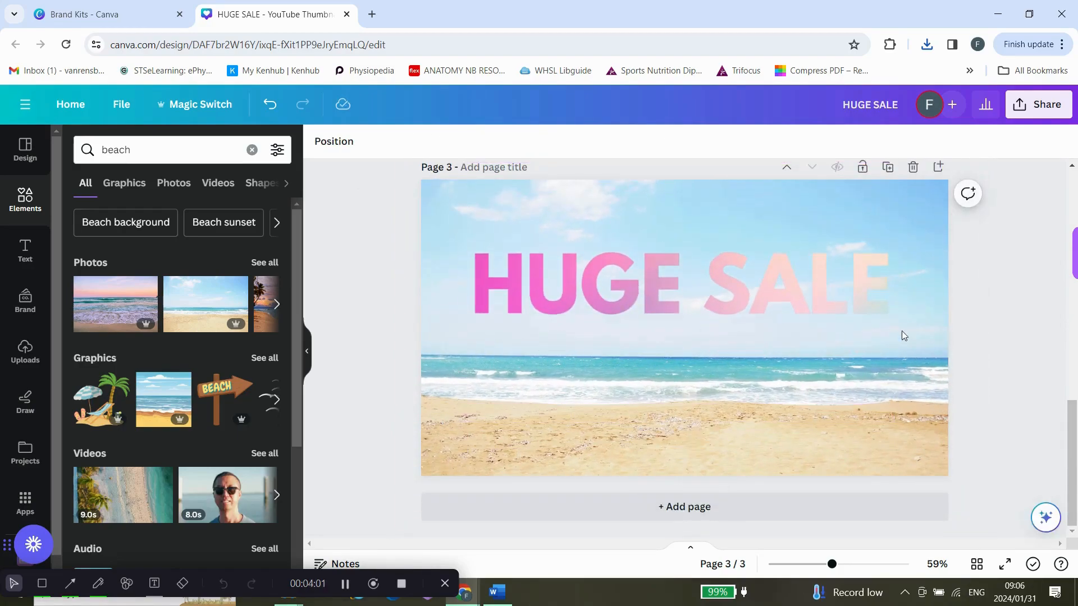
{"action": "mouse_move", "coordinate": [754, 285]}
{"action": "left_mouse_down"}
{"action": "mouse_move", "coordinate": [760, 319]}
{"action": "mouse_move", "coordinate": [756, 293]}
{"action": "left_mouse_up"}
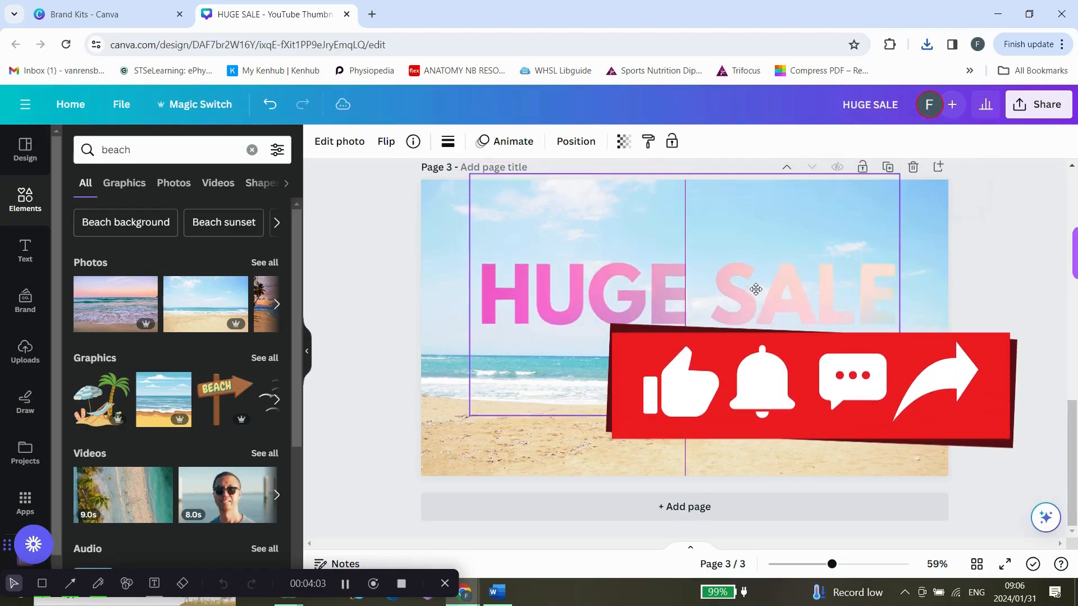
{"action": "left_click", "coordinate": [1025, 335]}
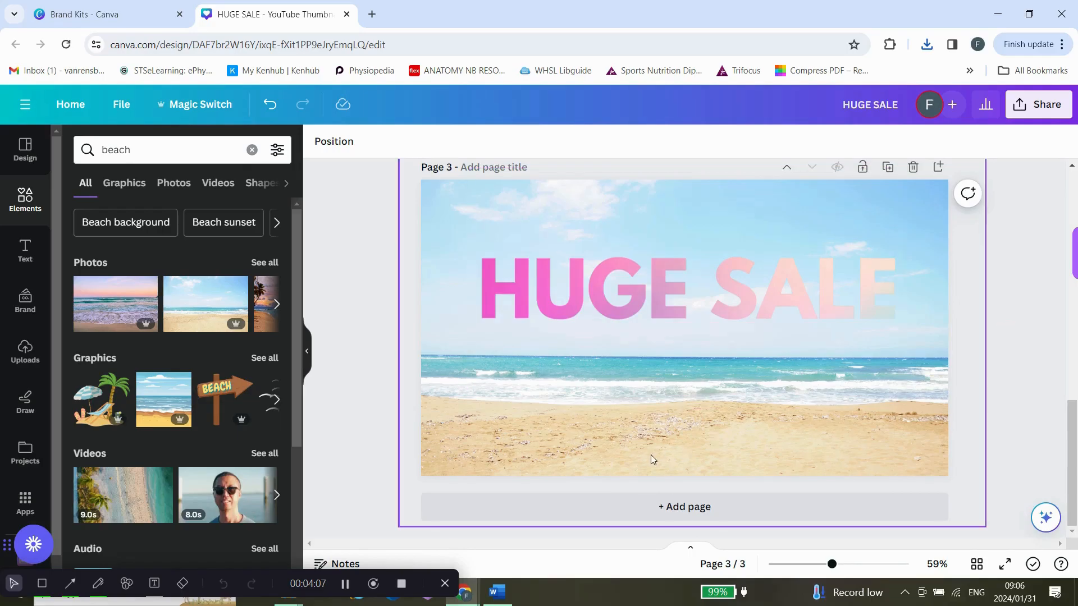